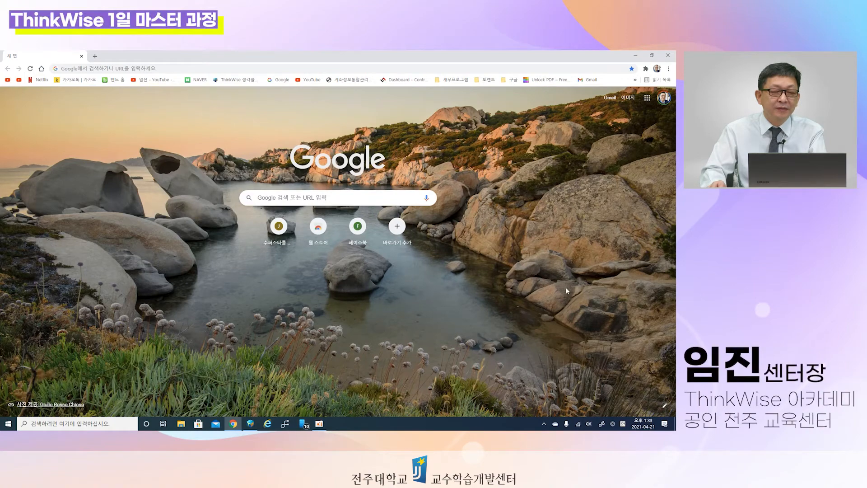
# Step: Open the university's ThinkWise login page at thinkwise.jj.ac.kr in the browser
pyautogui.click(181, 67)
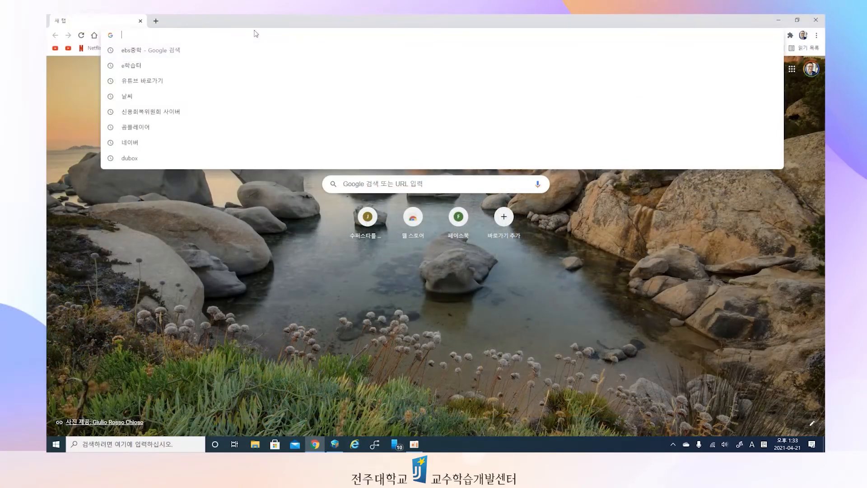
pyautogui.write('tjink')
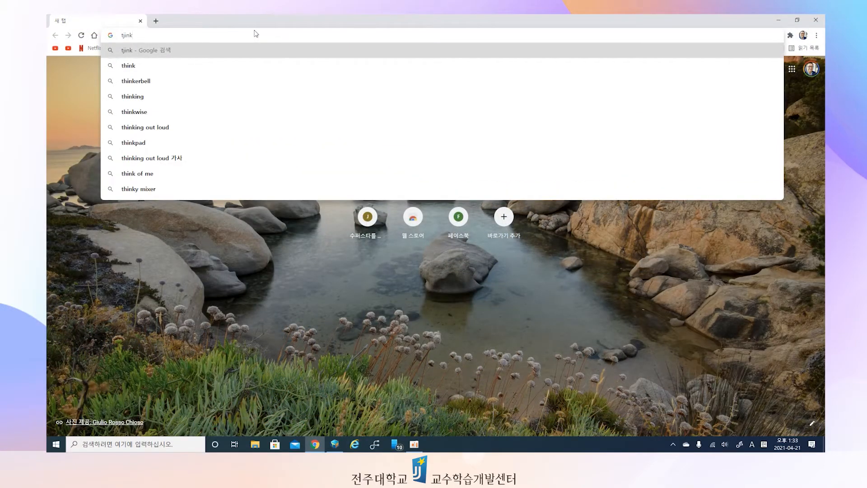
pyautogui.press('BackSpace')
pyautogui.press('BackSpace')
pyautogui.press('BackSpace')
pyautogui.press('BackSpace')
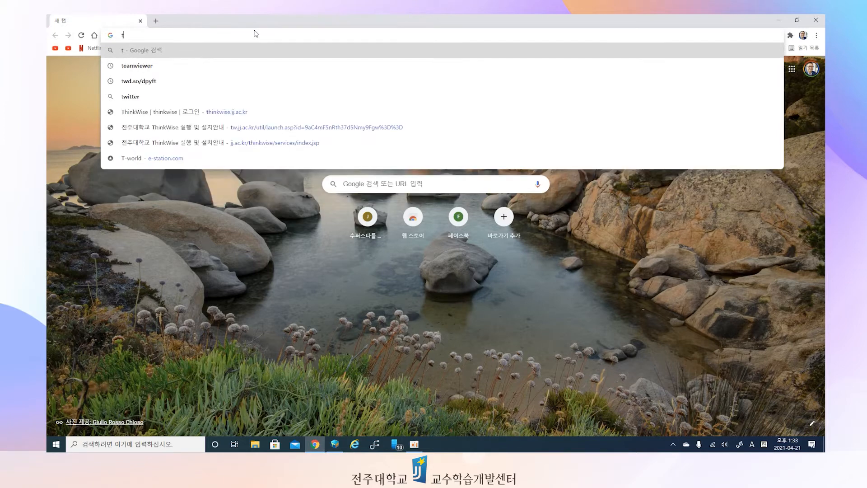
pyautogui.write('hinkwise.jj')
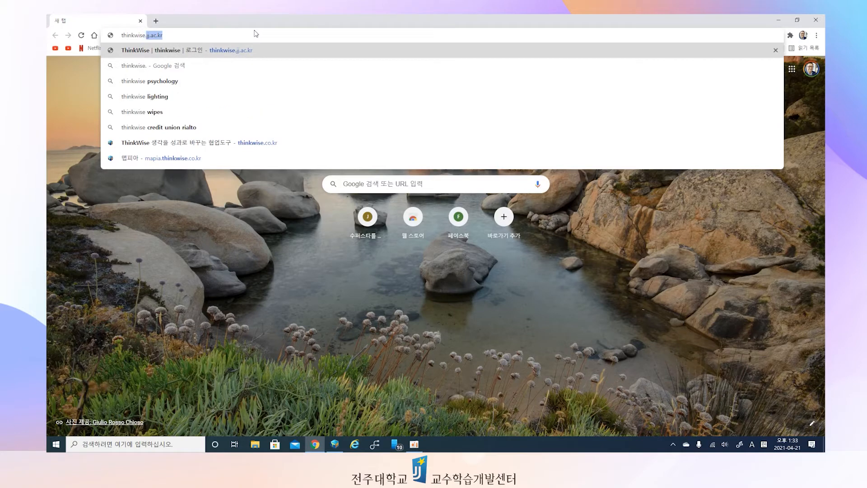
pyautogui.write('.')
pyautogui.press('BackSpace')
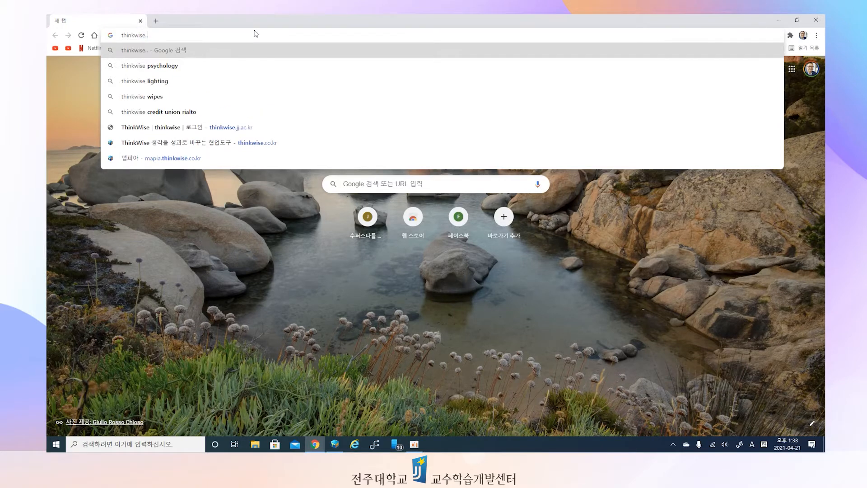
pyautogui.write('jj.ac.kr')
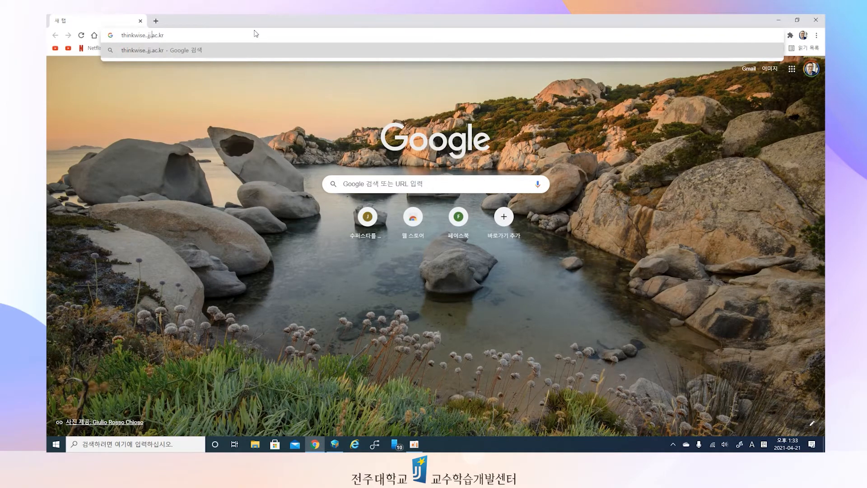
pyautogui.press('Return')
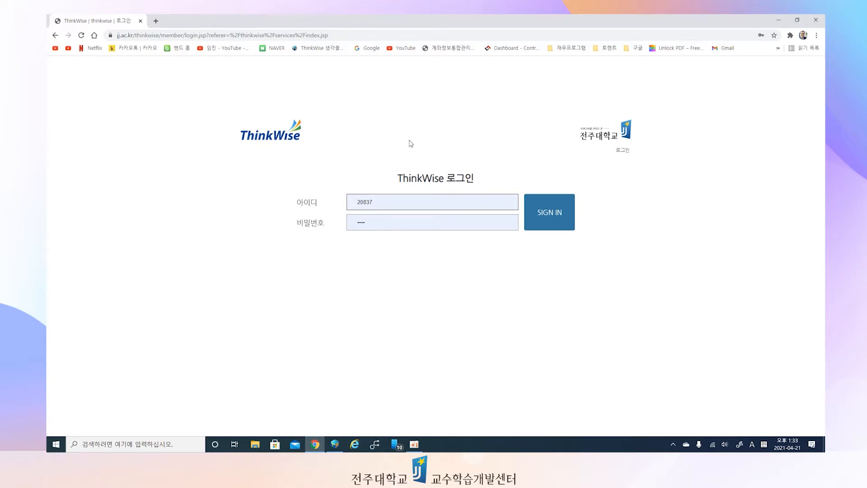
# Step: Sign in to ThinkWise with the prefilled credentials and allow the browser to launch ThinkWise 2020
pyautogui.click(555, 214)
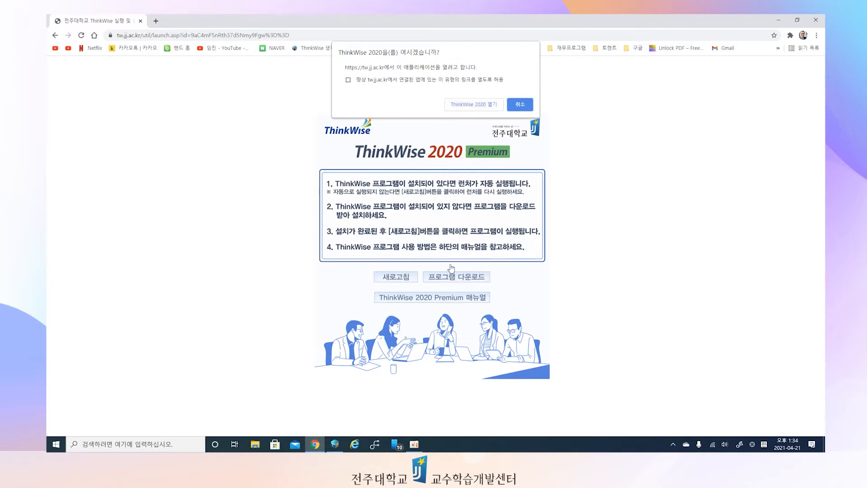
pyautogui.click(468, 105)
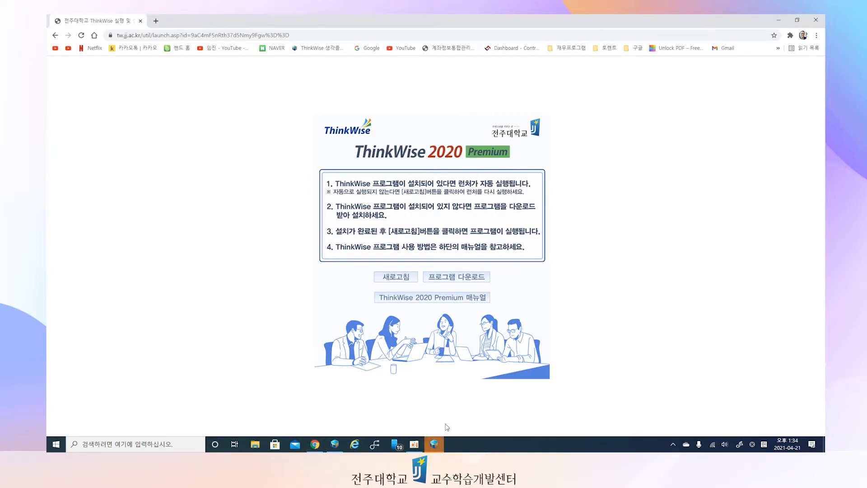
# Step: Switch to the ThinkWise 2020 Premium window and open its dashboard (대시보드)
pyautogui.moveTo(434, 449)
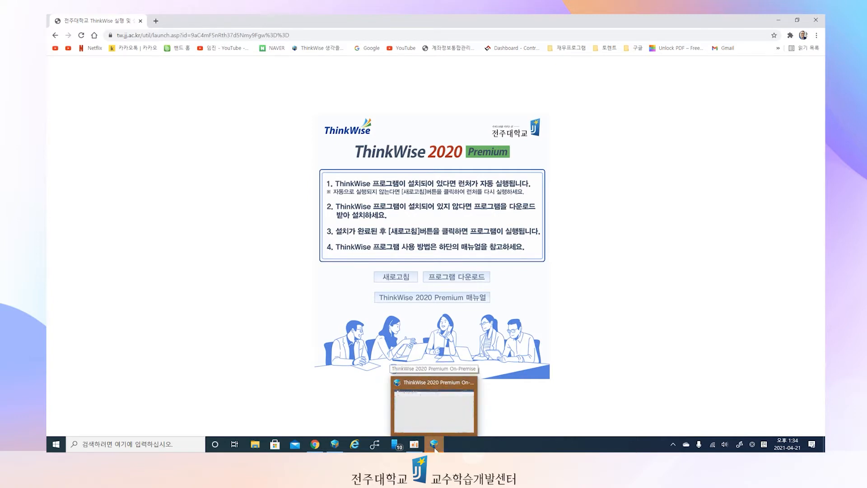
pyautogui.click(435, 447)
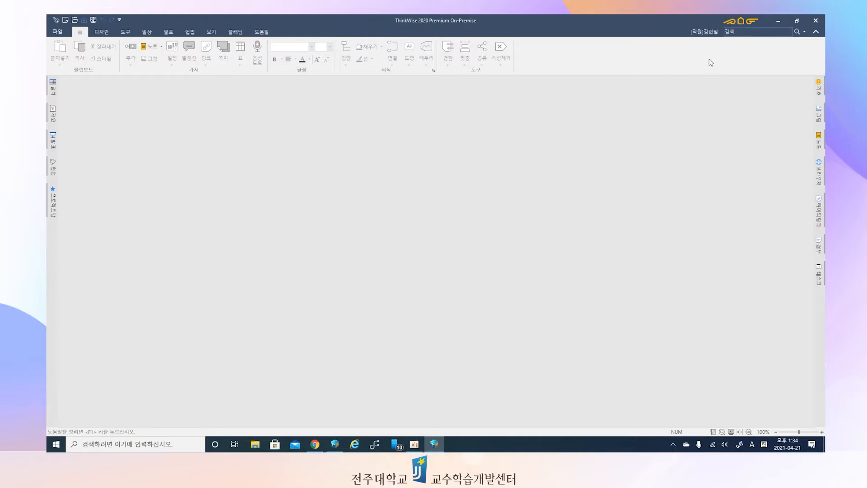
pyautogui.click(741, 21)
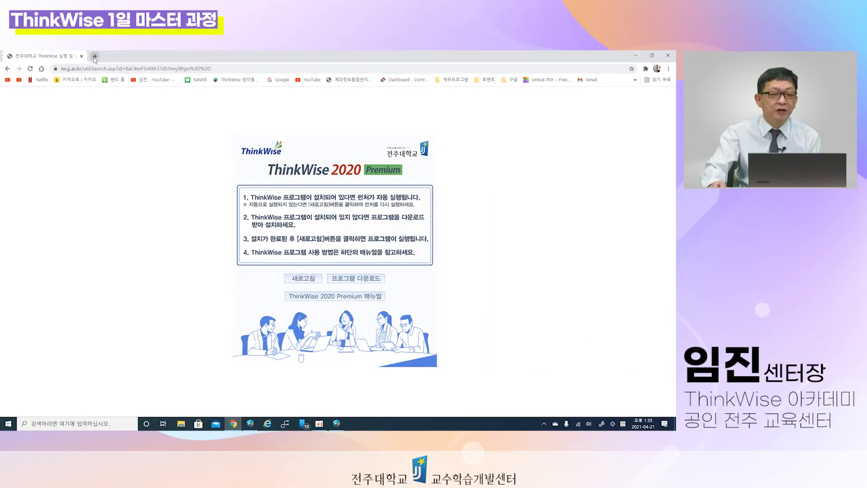
# Step: Search Google for 구글어스 in a new browser tab
pyautogui.click(95, 57)
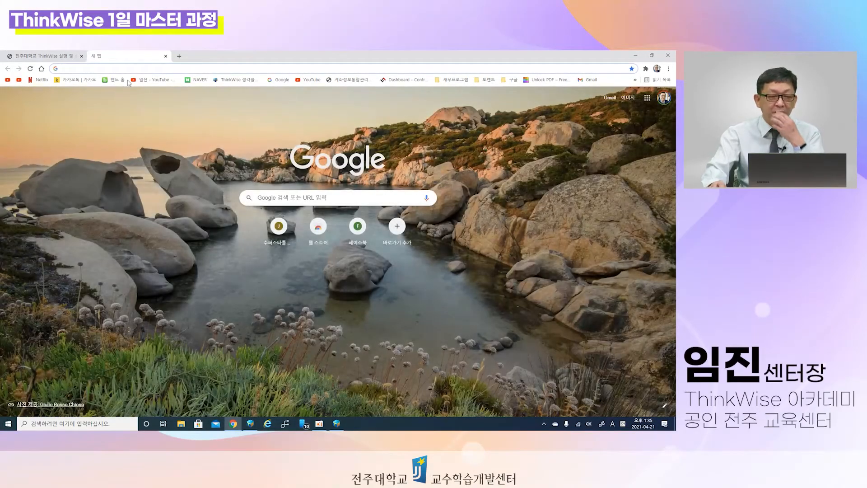
pyautogui.click(137, 70)
pyautogui.write('rm')
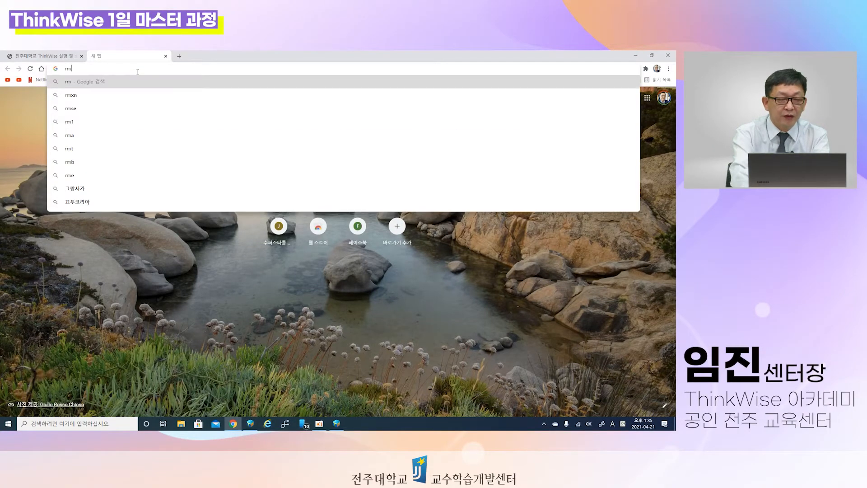
pyautogui.press('BackSpace')
pyautogui.press('BackSpace')
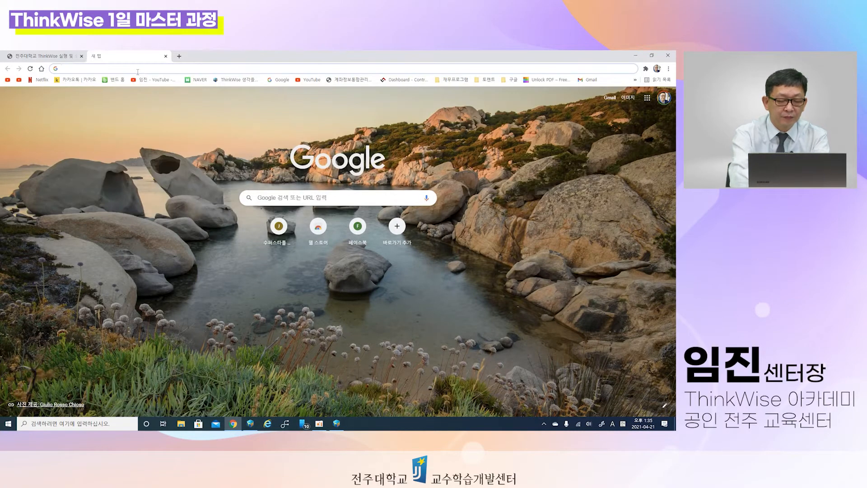
pyautogui.write('rmrmf')
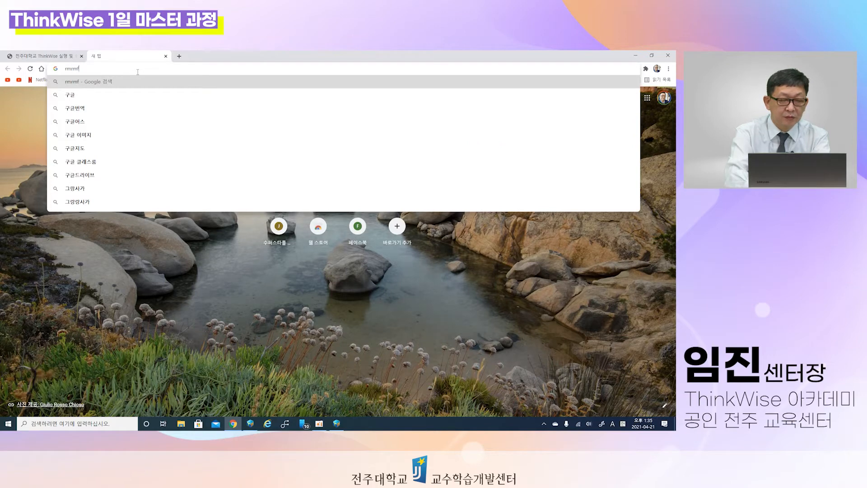
pyautogui.press('Down')
pyautogui.press('Down')
pyautogui.press('Down')
pyautogui.press('Return')
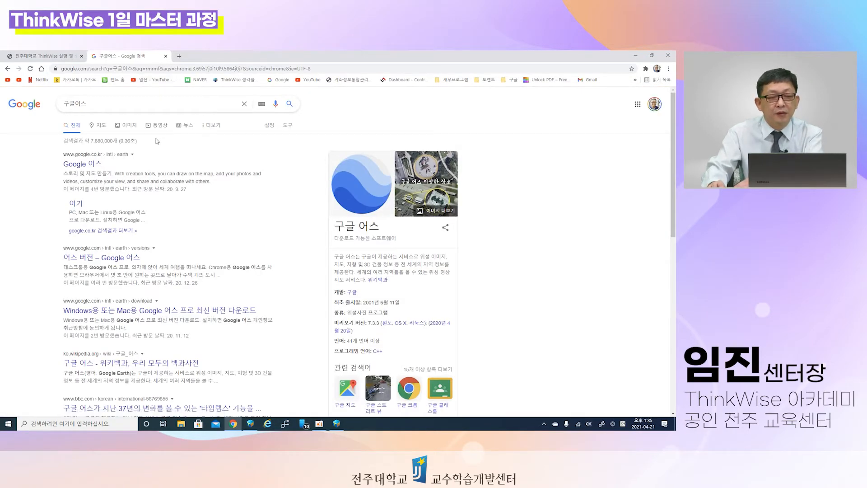
# Step: Open the Google 어스 site from the search results and launch the web version of Earth
pyautogui.click(97, 165)
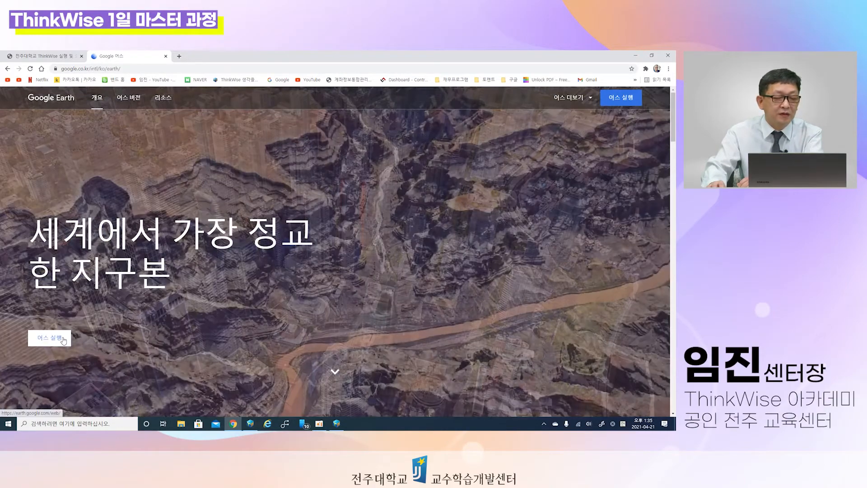
pyautogui.click(50, 338)
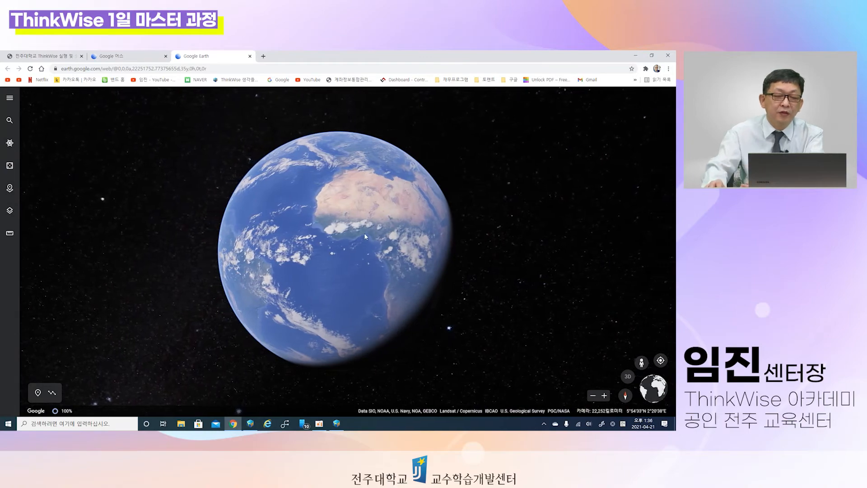
# Step: Examine the globe from Africa across the Indian Ocean to Southeast and East Asia, at closer and wider range
pyautogui.scroll(2, 343, 231)
pyautogui.scroll(-3, 384, 255)
pyautogui.moveTo(405, 264); pyautogui.dragTo(308, 263)
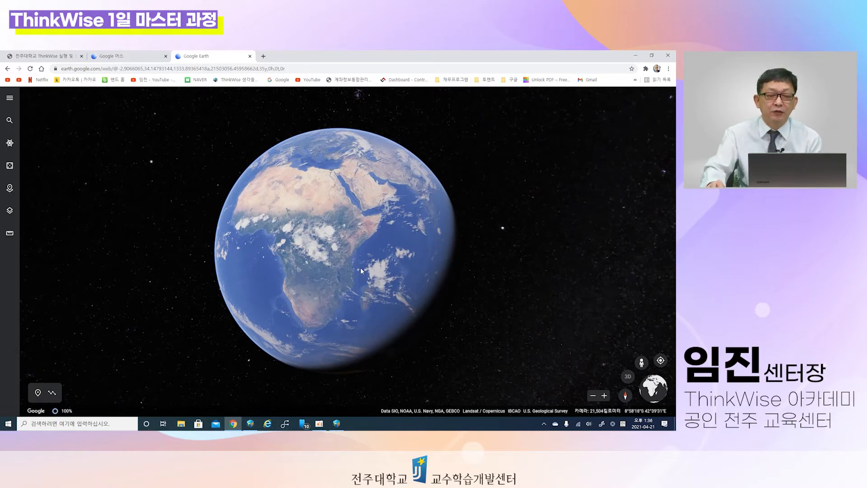
pyautogui.moveTo(438, 281); pyautogui.dragTo(390, 289)
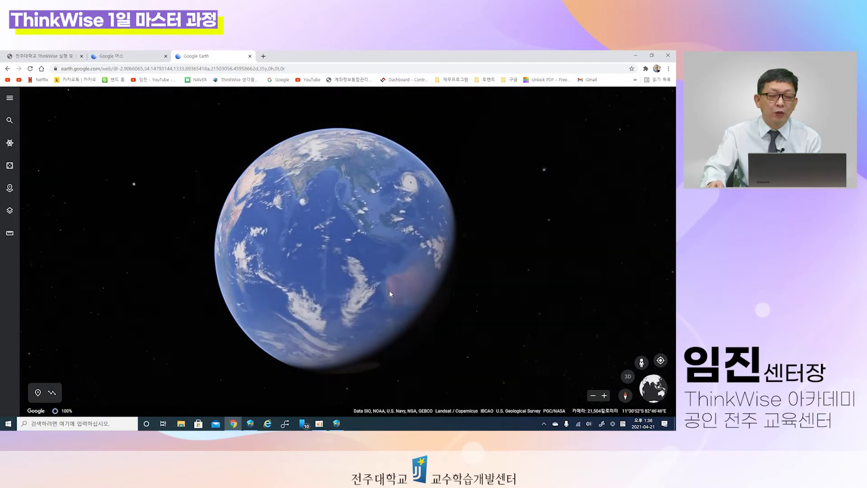
pyautogui.scroll(3, 373, 276)
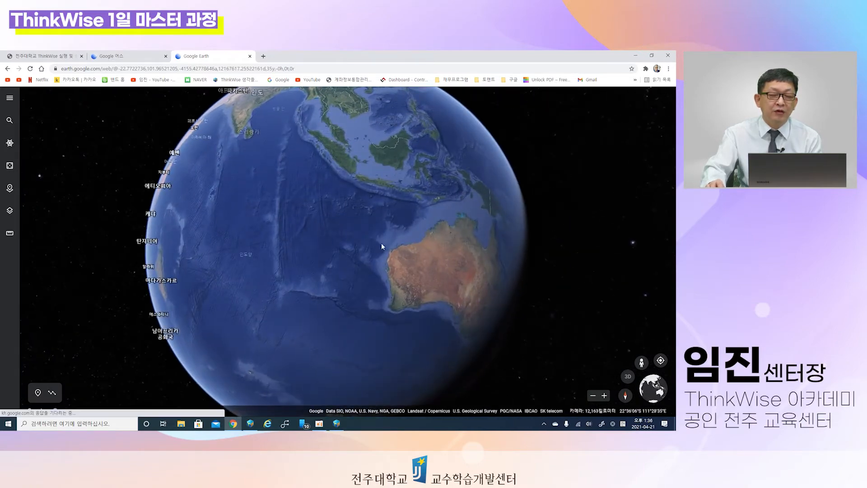
pyautogui.moveTo(387, 240); pyautogui.dragTo(386, 282)
pyautogui.scroll(2, 385, 247)
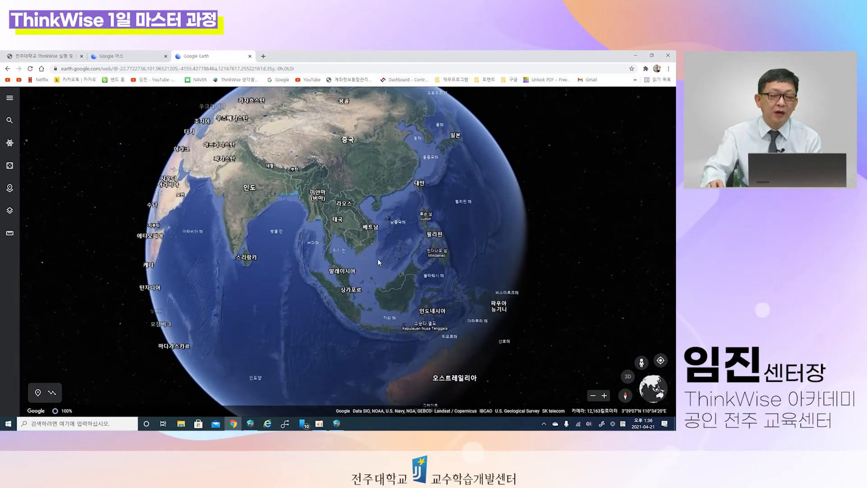
pyautogui.scroll(2, 375, 256)
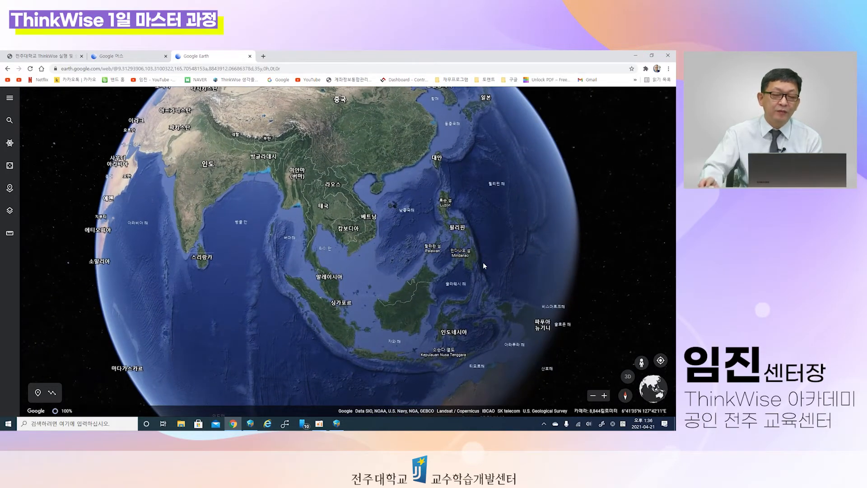
pyautogui.scroll(-4, 470, 261)
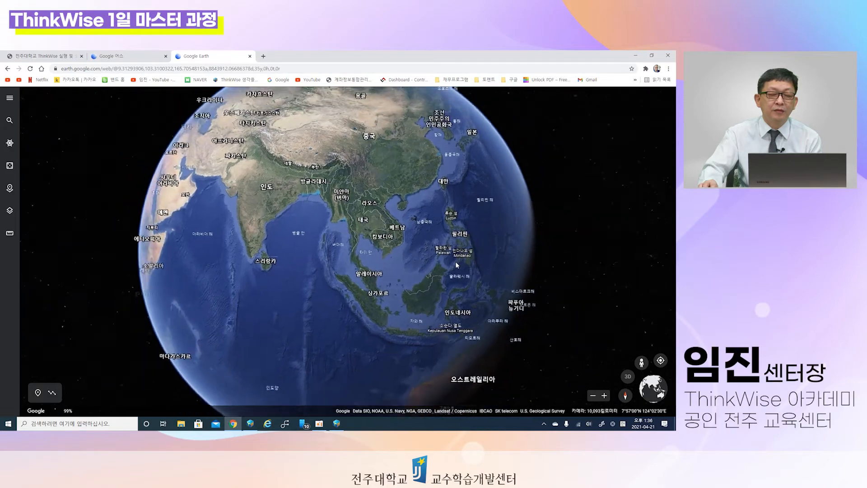
pyautogui.moveTo(434, 272); pyautogui.dragTo(337, 300)
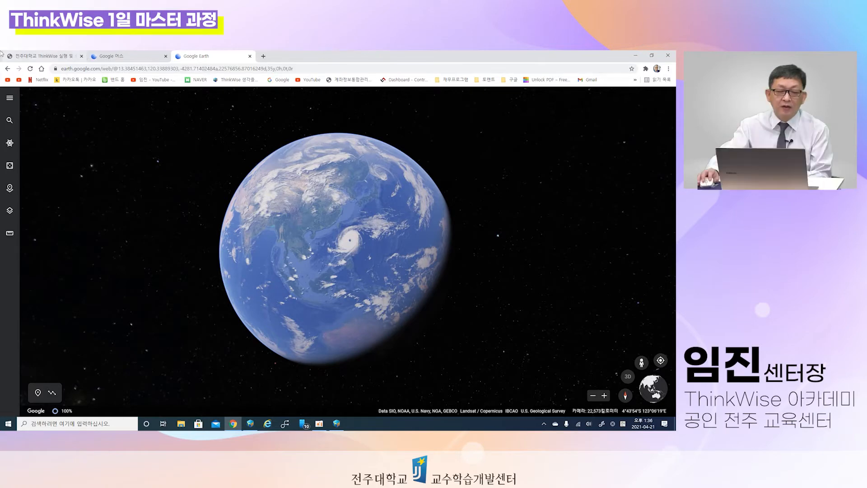
# Step: Search Google Earth for 파리 에펠탑 and fly to the Eiffel Tower
pyautogui.click(9, 120)
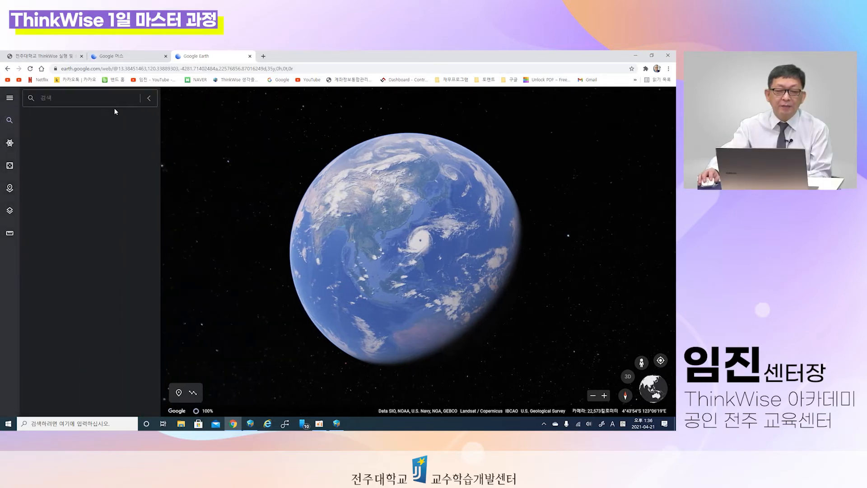
pyautogui.click(117, 94)
pyautogui.write('vkdfl')
pyautogui.press('BackSpace')
pyautogui.press('BackSpace')
pyautogui.press('BackSpace')
pyautogui.press('BackSpace')
pyautogui.press('BackSpace')
pyautogui.press('Hangul')
pyautogui.write('파')
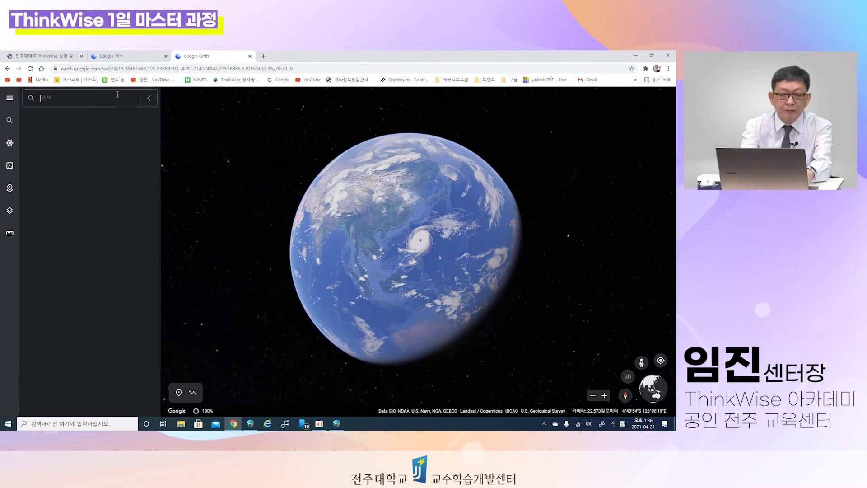
pyautogui.press('BackSpace')
pyautogui.press('BackSpace')
pyautogui.write('팔리 이')
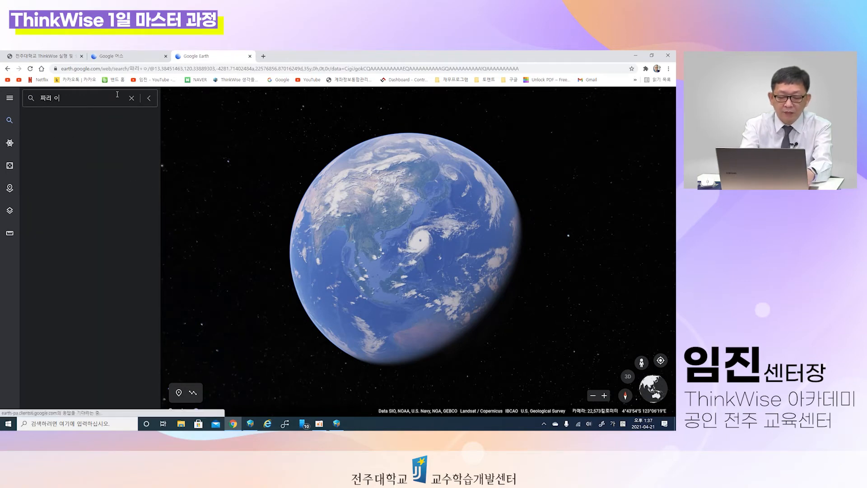
pyautogui.press('BackSpace')
pyautogui.write('에')
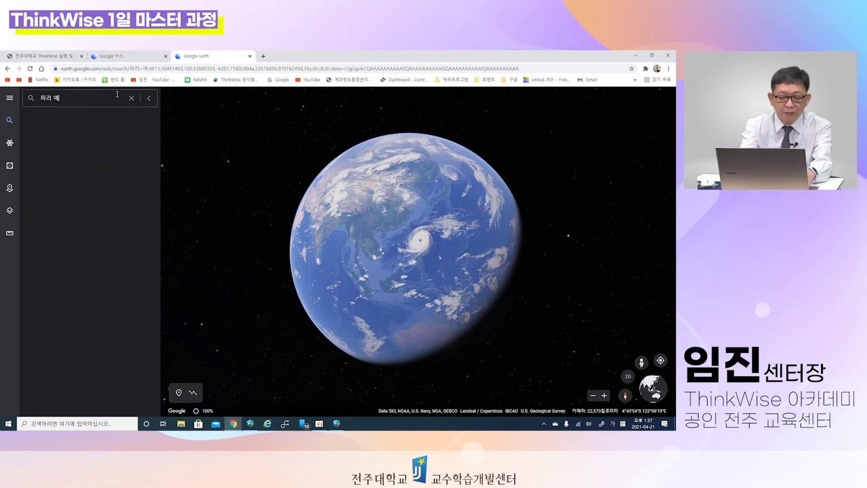
pyautogui.write('펠탑')
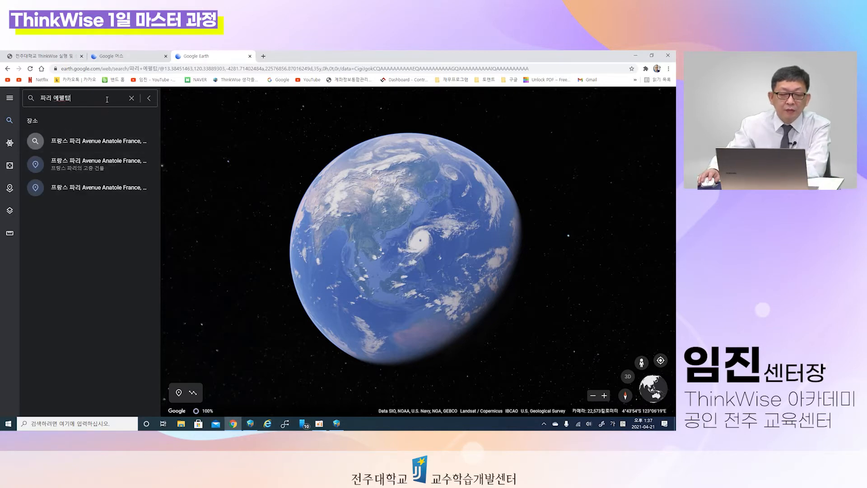
pyautogui.press('Return')
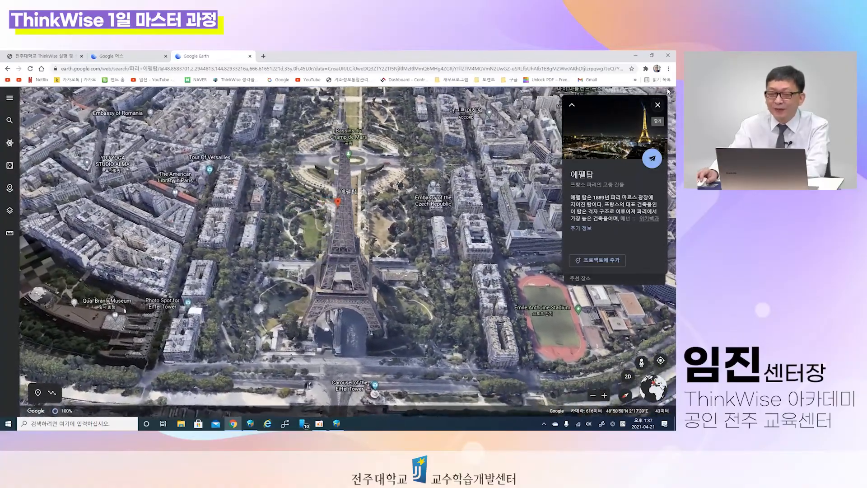
# Step: Close the Eiffel Tower information card and view the tower from above in 2D
pyautogui.click(658, 104)
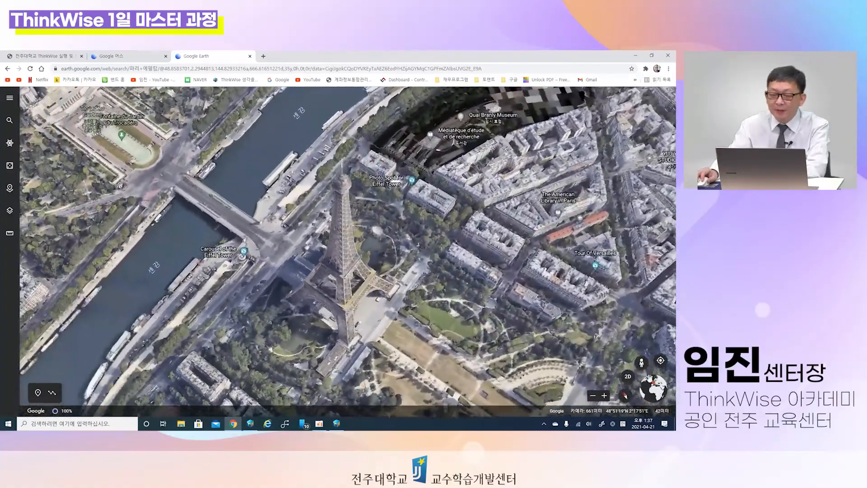
pyautogui.click(628, 376)
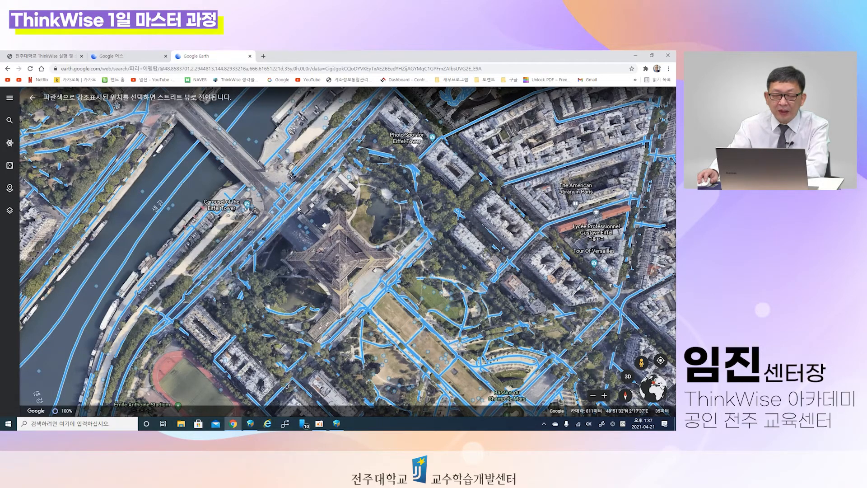
# Step: Leave the 360° panorama near the Eiffel Tower and return to the whole-globe view
pyautogui.press('Escape')
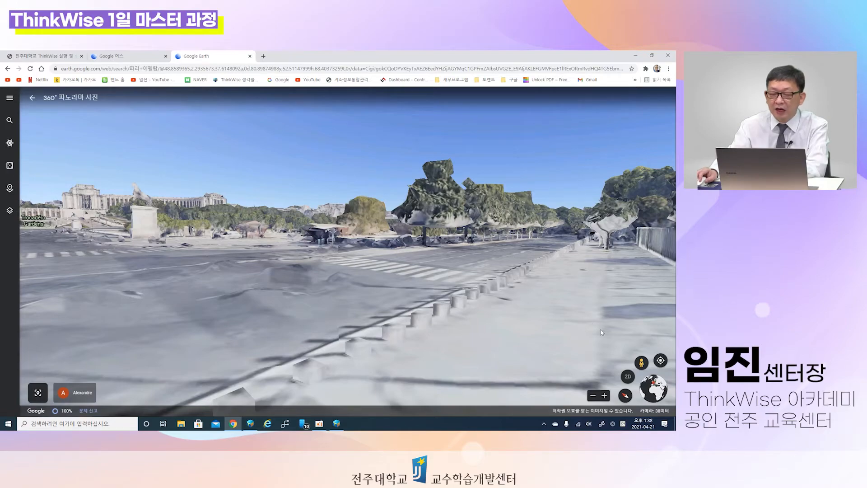
pyautogui.click(654, 393)
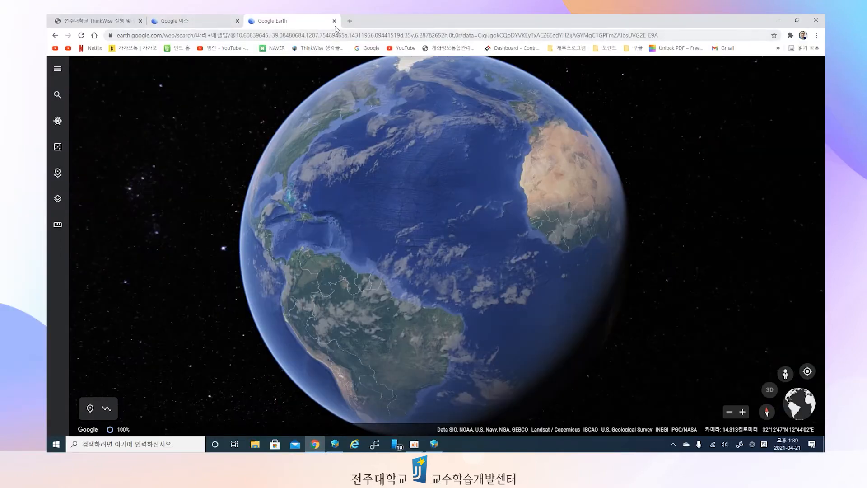
# Step: Close both Google Earth pages and switch to the ThinkWise 2020 Premium On-Premise dashboard
pyautogui.click(334, 21)
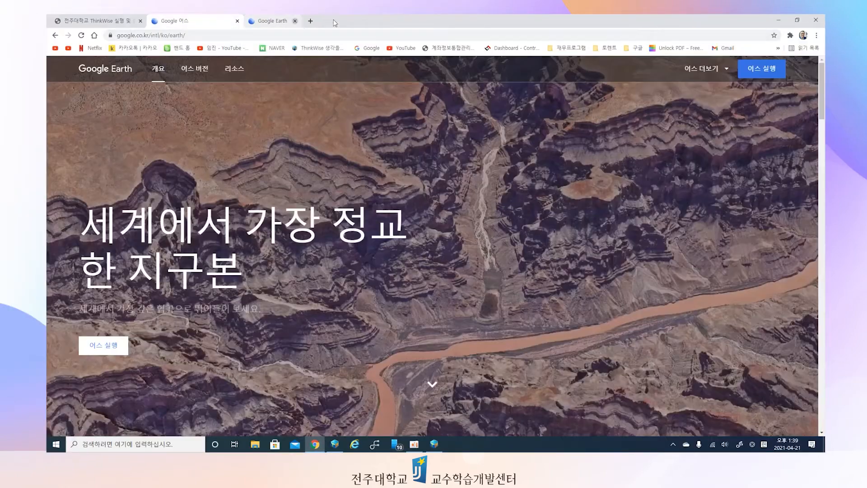
pyautogui.click(237, 21)
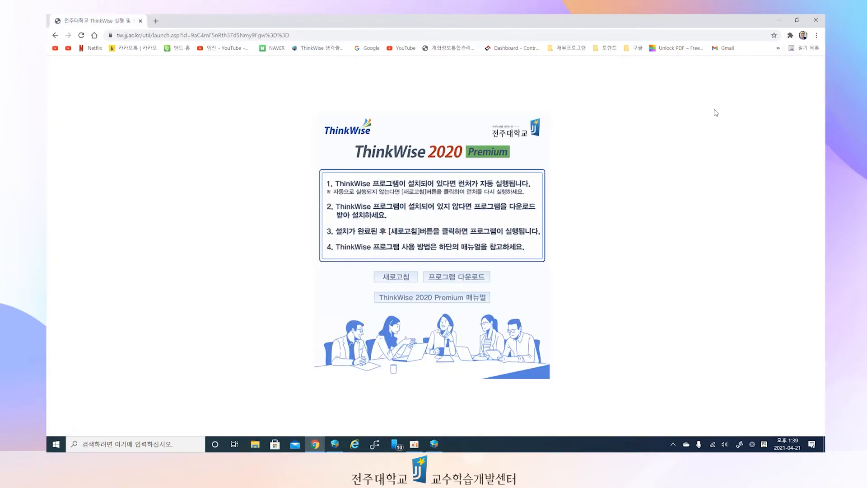
pyautogui.click(335, 448)
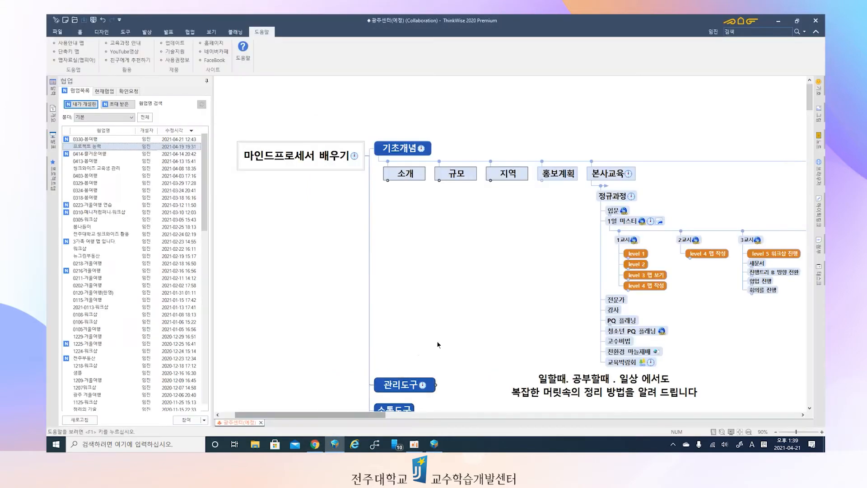
pyautogui.click(436, 447)
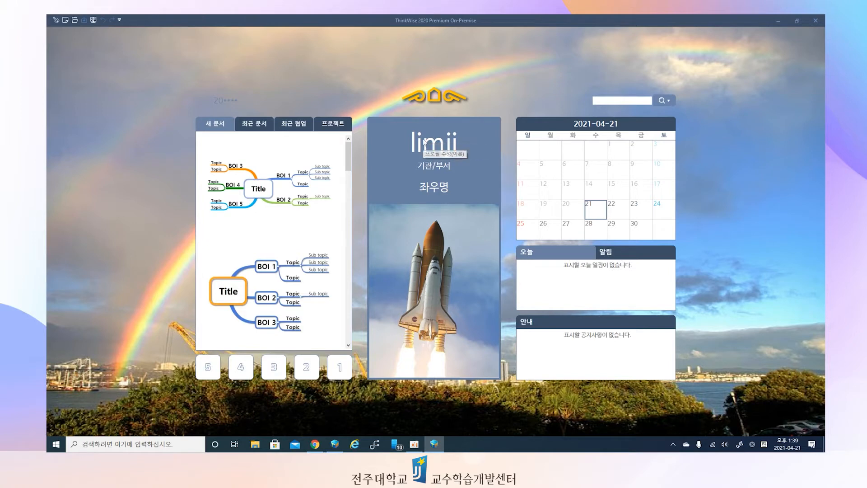
# Step: View the mapping screen and the weekly planner in ThinkWise On-Premise, and return to the dashboard
pyautogui.click(416, 97)
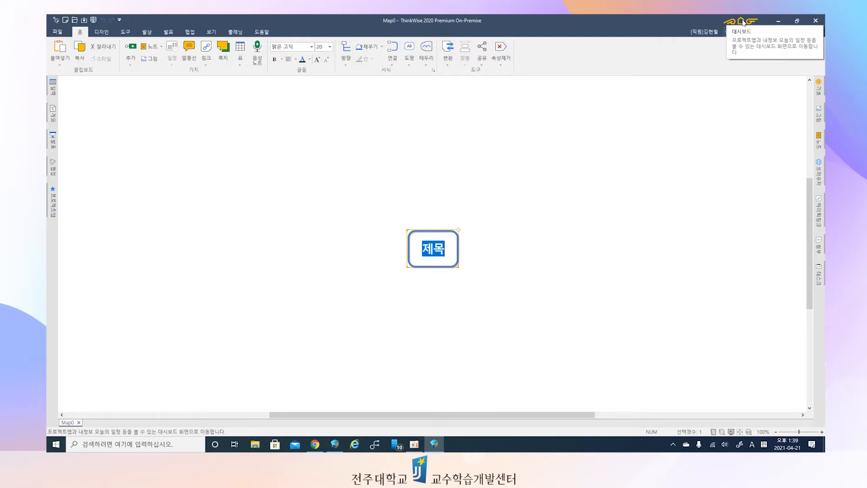
pyautogui.click(742, 22)
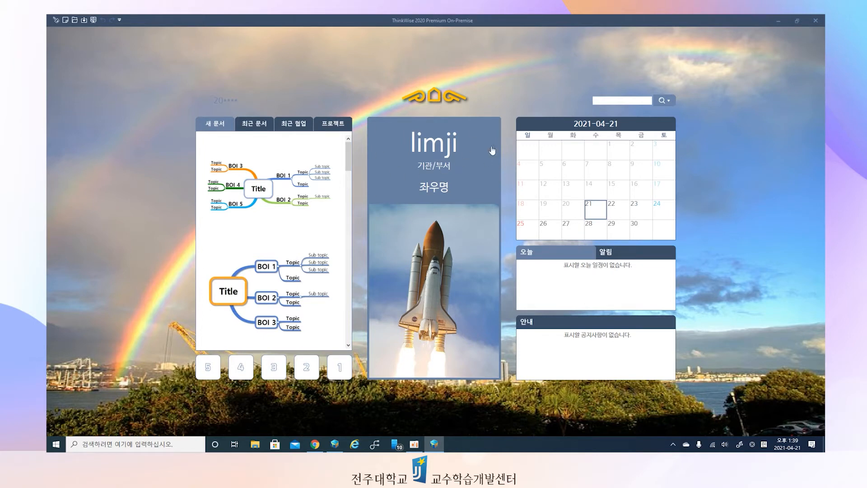
pyautogui.click(428, 95)
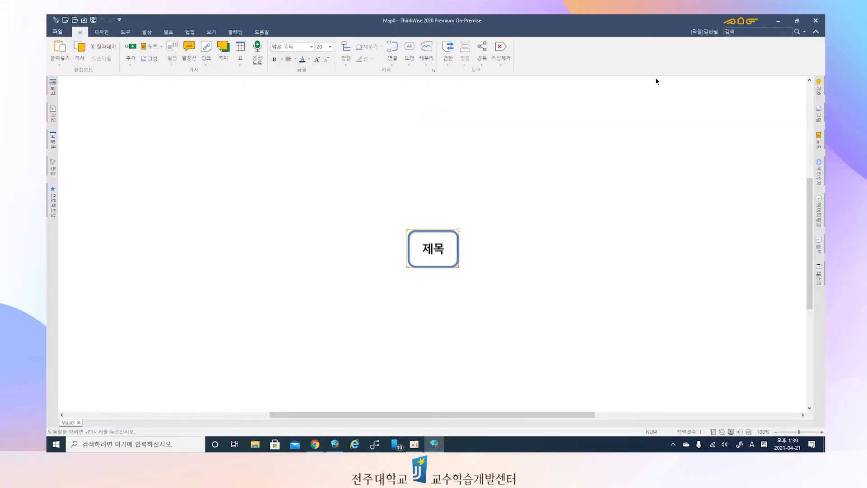
pyautogui.click(750, 21)
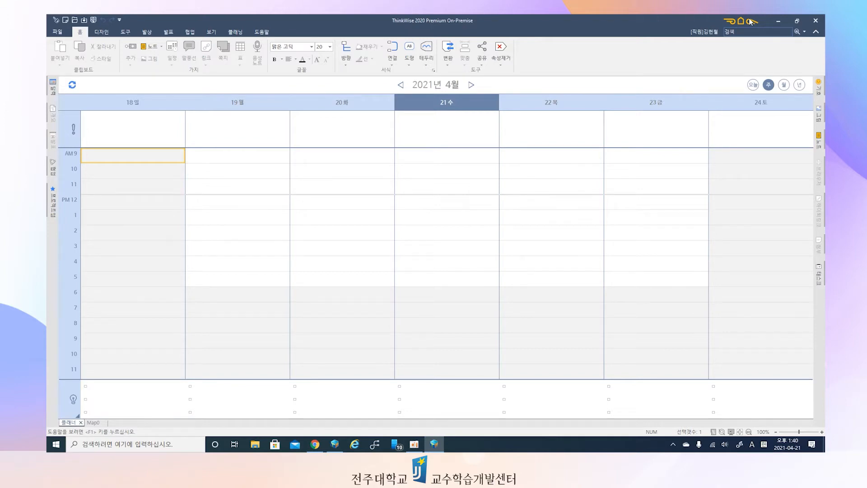
pyautogui.click(741, 21)
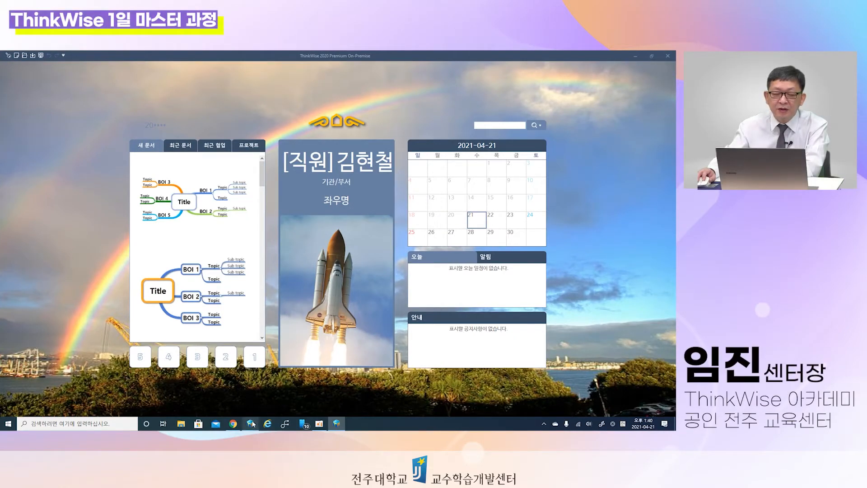
# Step: Open the attachment ThinkWise PQ 1일 마스터과정.pptx of the 1일 마스터 topic in the 광주센터(예정) map and start its slide show from the beginning
pyautogui.moveTo(250, 426)
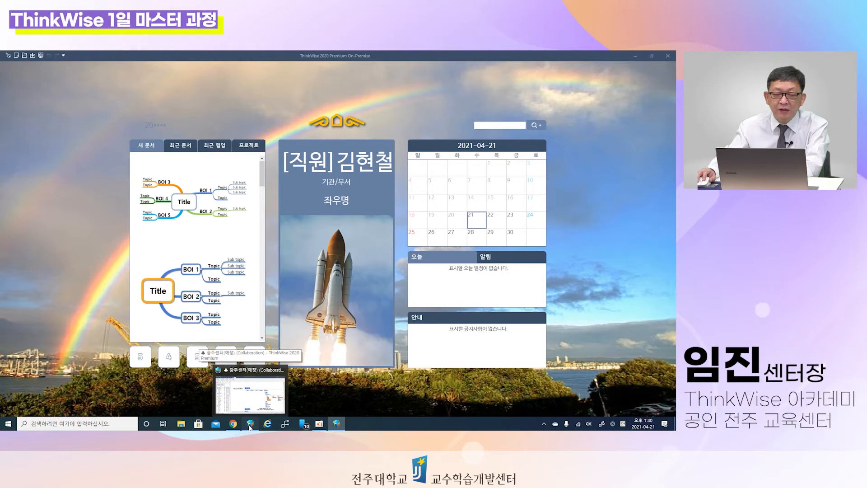
pyautogui.click(250, 426)
pyautogui.scroll(-1, 334, 249)
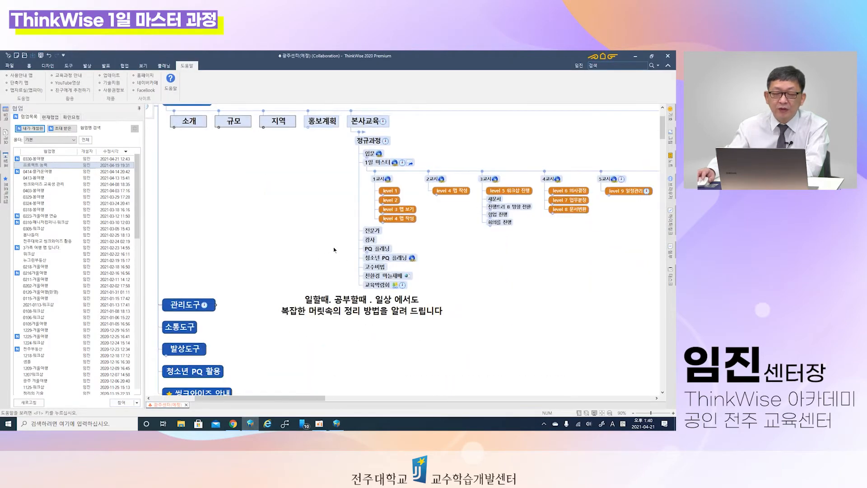
pyautogui.click(410, 163)
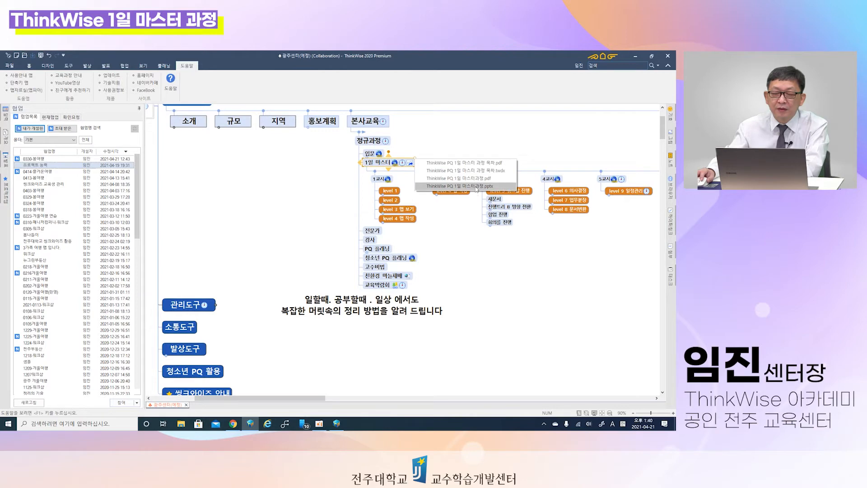
pyautogui.click(474, 180)
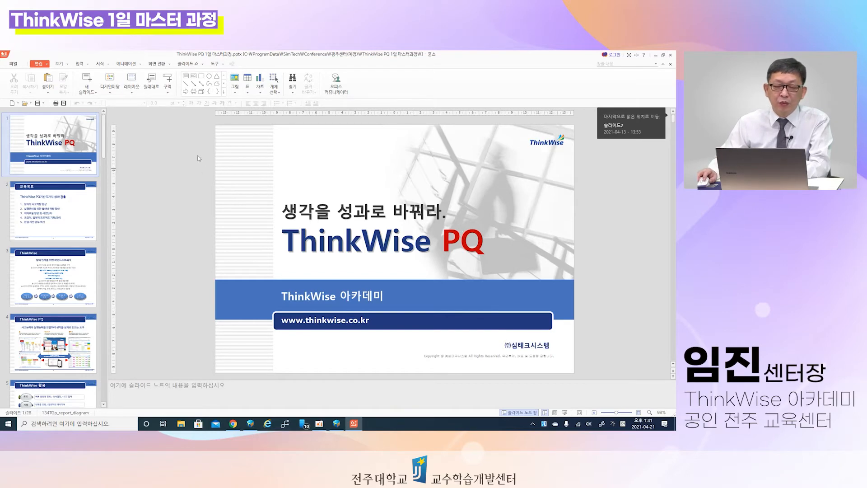
pyautogui.click(183, 63)
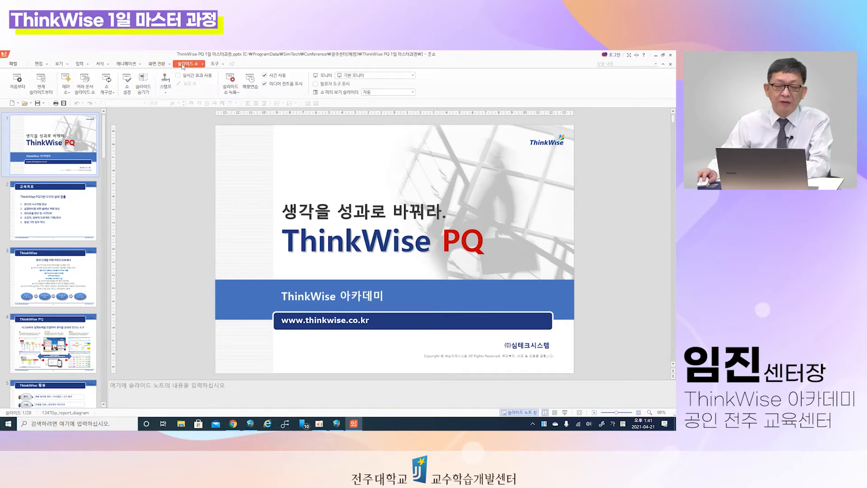
pyautogui.click(18, 80)
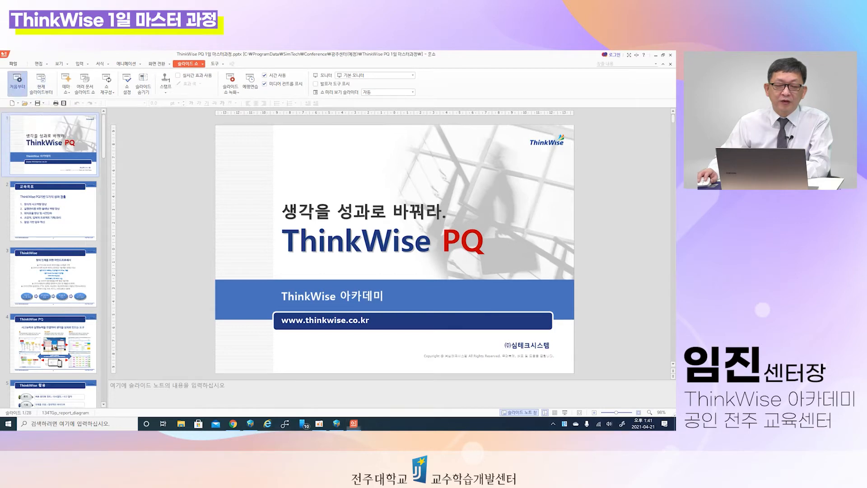
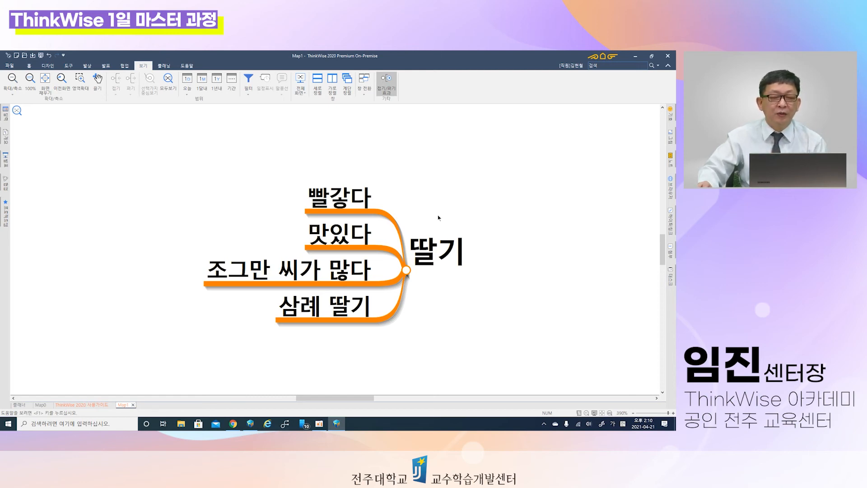
# Step: Show the hidden branches around the isolated 딸기 topic again and bring the whole 과일나라 map into view
pyautogui.scroll(1, 438, 218)
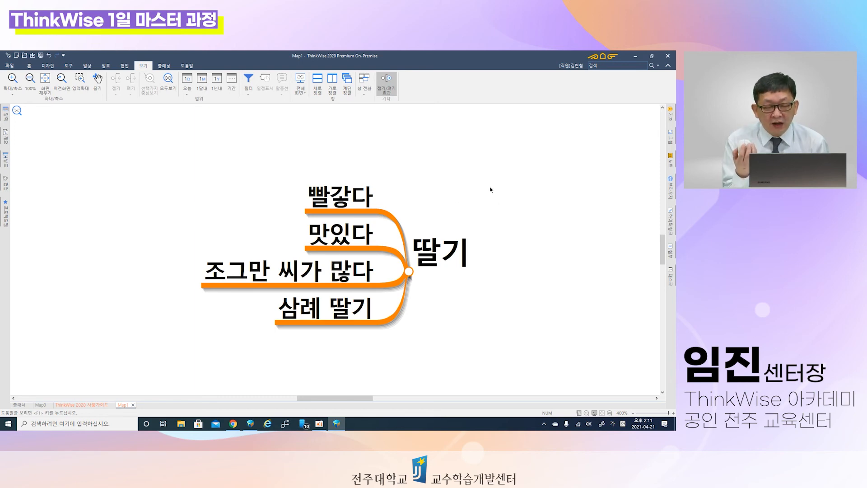
pyautogui.scroll(-3, 491, 190)
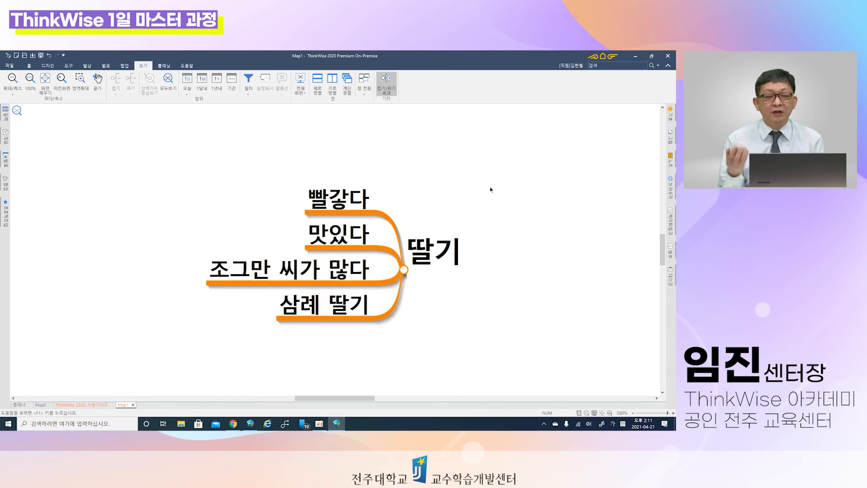
pyautogui.scroll(-4, 491, 189)
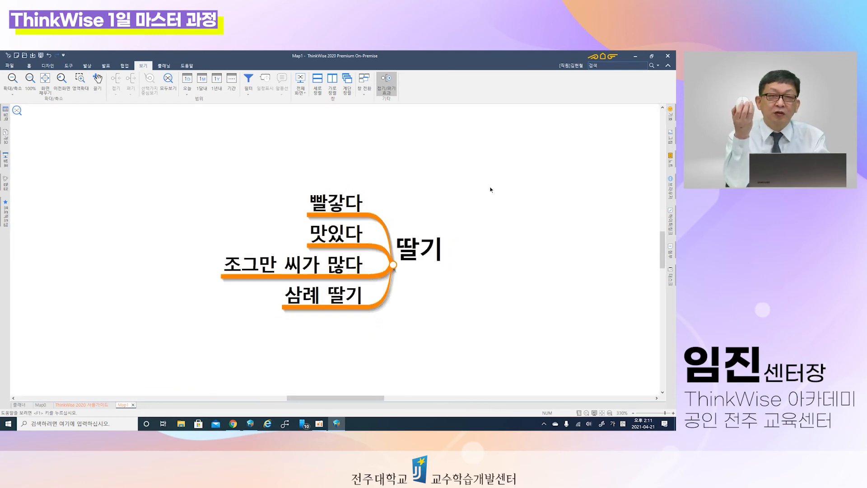
pyautogui.scroll(-4, 491, 190)
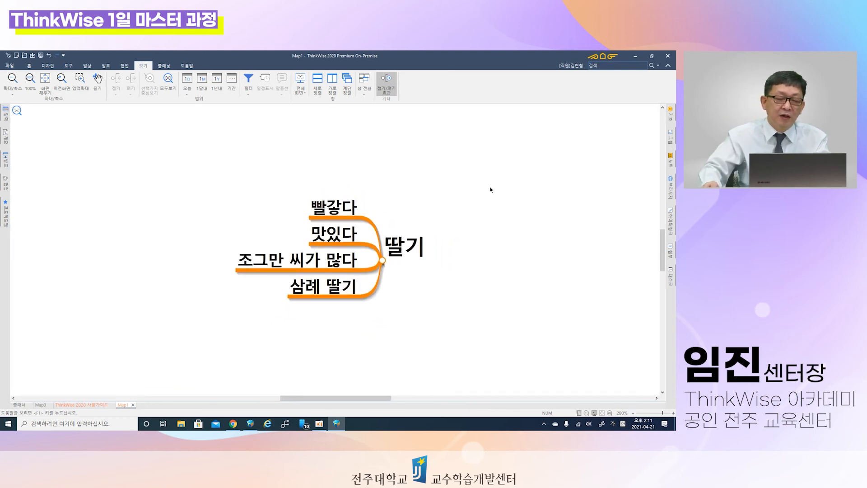
pyautogui.scroll(3, 491, 190)
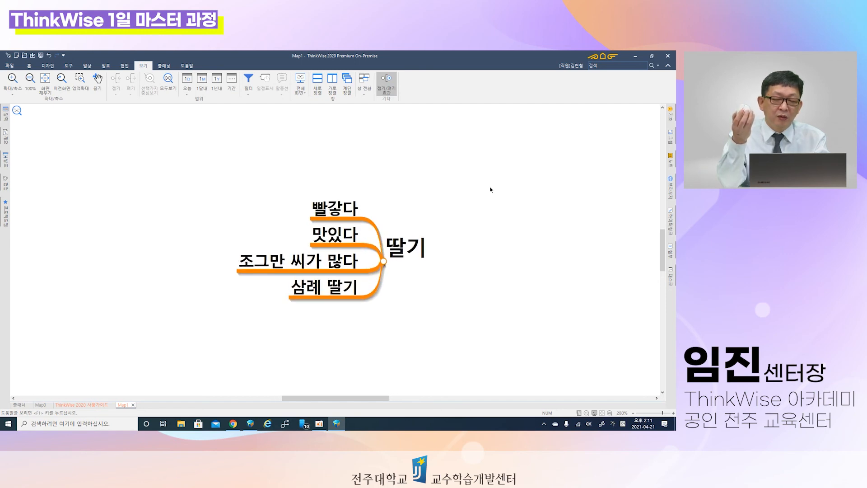
pyautogui.click(17, 112)
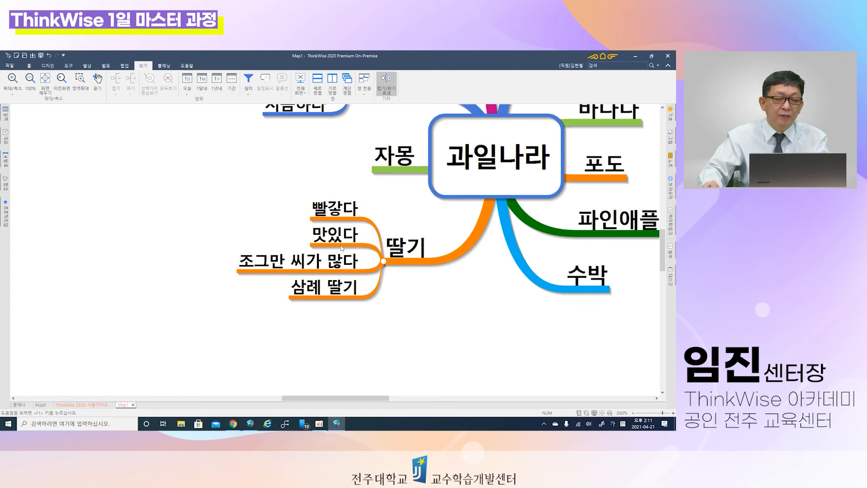
pyautogui.doubleClick(261, 169)
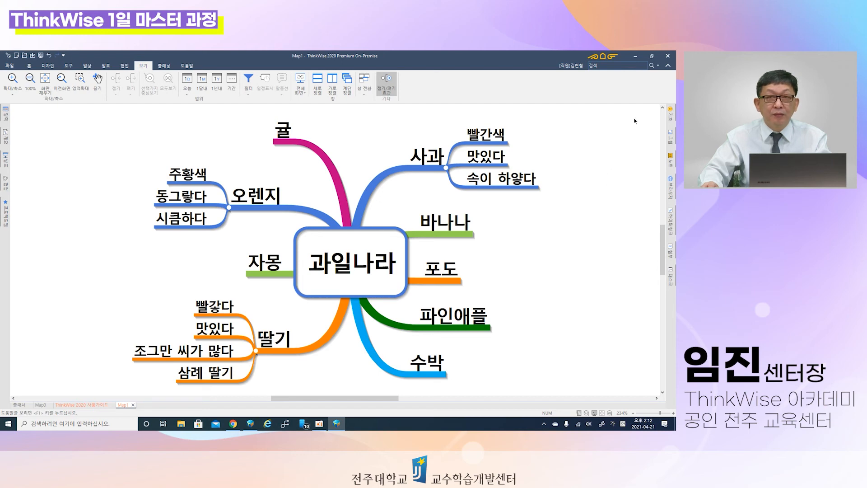
# Step: Copy the 사과 subtopics 빨간색, 맛있다 and 속이 하얗다 one at a time under the 바나나 topic
pyautogui.moveTo(634, 118); pyautogui.dragTo(582, 198)
pyautogui.click(497, 134)
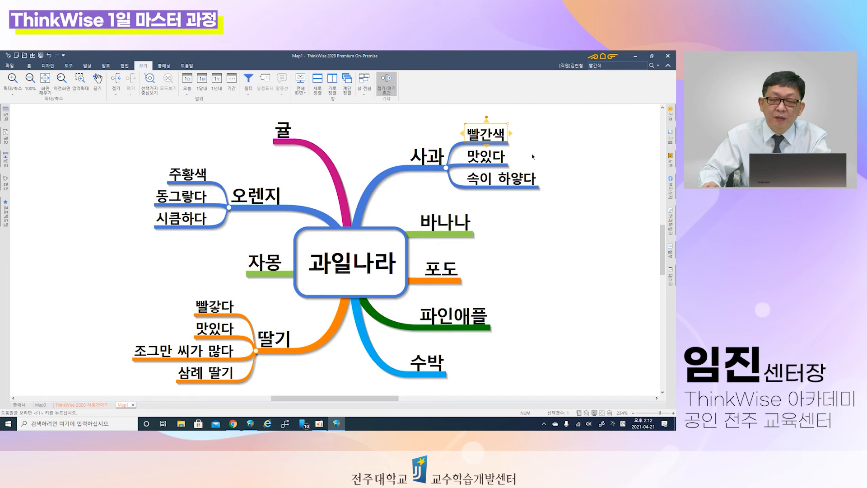
pyautogui.click(459, 226)
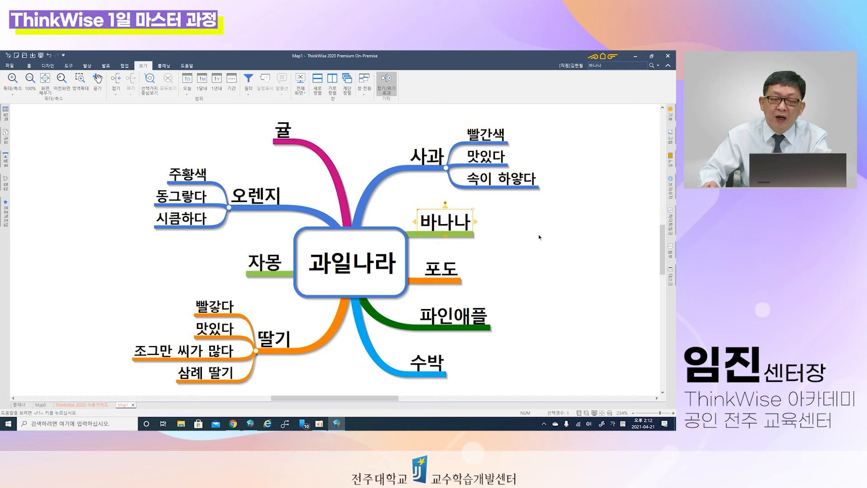
pyautogui.hotkey('ctrl', 'v')
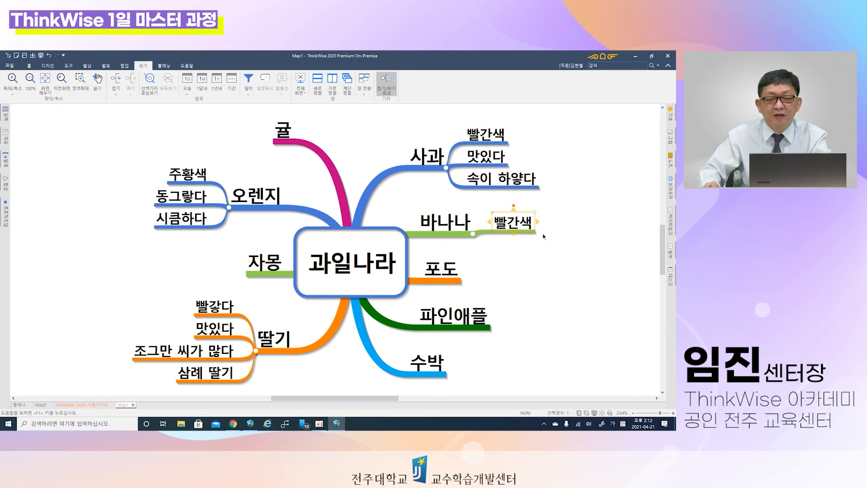
pyautogui.click(487, 159)
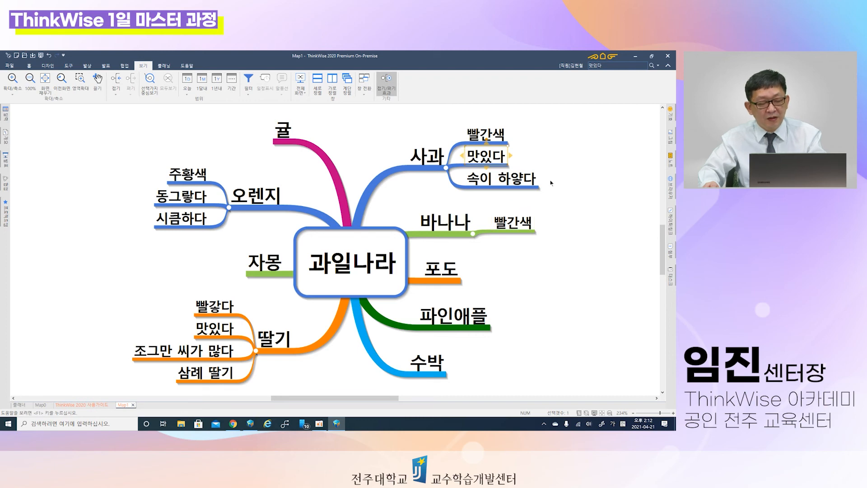
pyautogui.click(458, 222)
pyautogui.hotkey('ctrl', 'v')
pyautogui.click(487, 173)
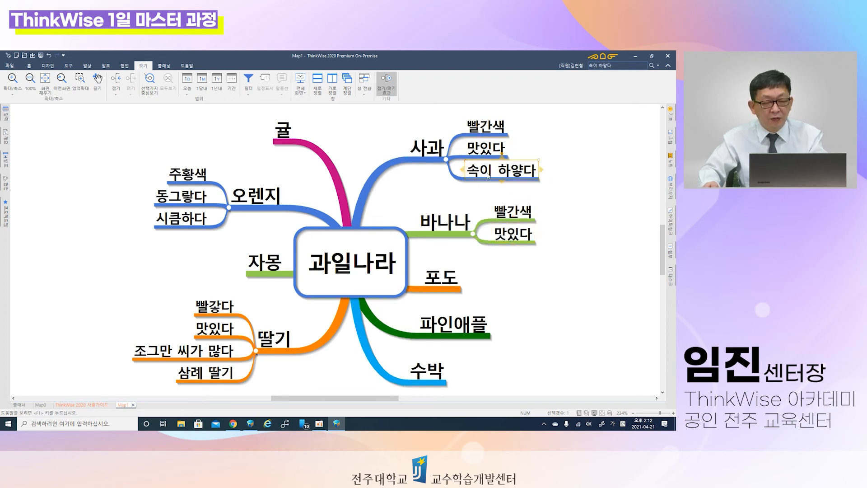
pyautogui.click(464, 227)
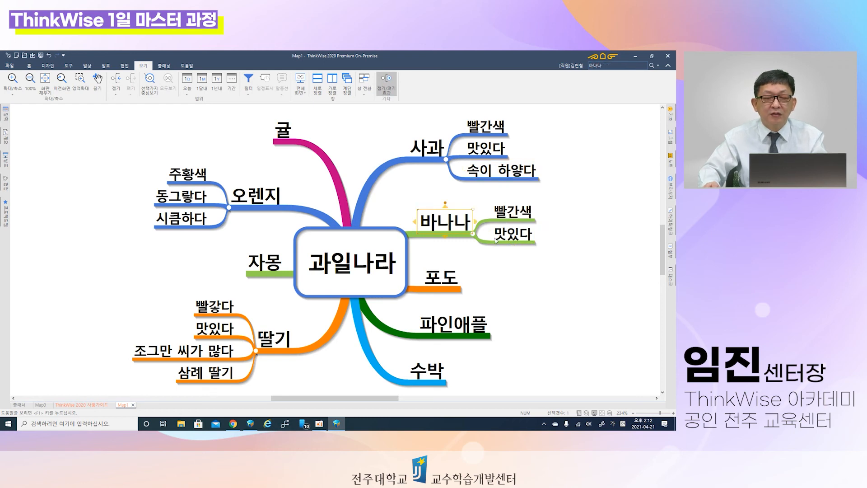
pyautogui.hotkey('ctrl', 'v')
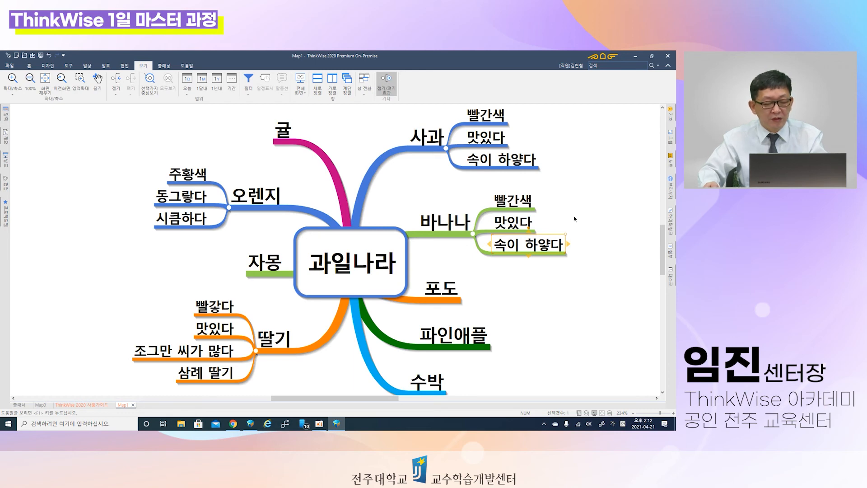
pyautogui.click(584, 198)
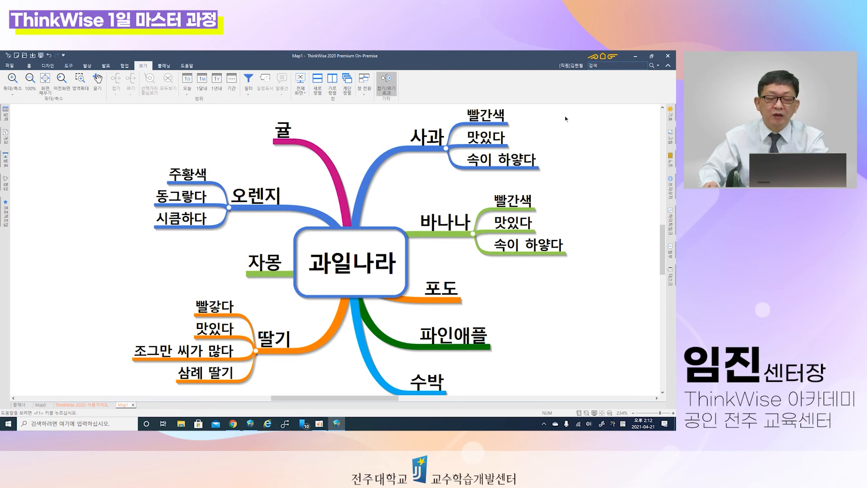
# Step: Draw trial selection rectangles around the 사과 subtopics and across empty areas of the map
pyautogui.moveTo(572, 113); pyautogui.dragTo(463, 179)
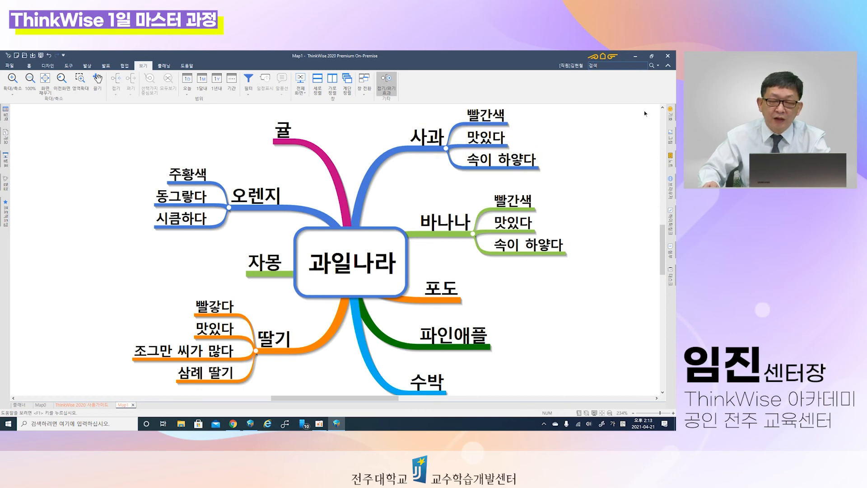
pyautogui.moveTo(645, 112); pyautogui.dragTo(567, 184)
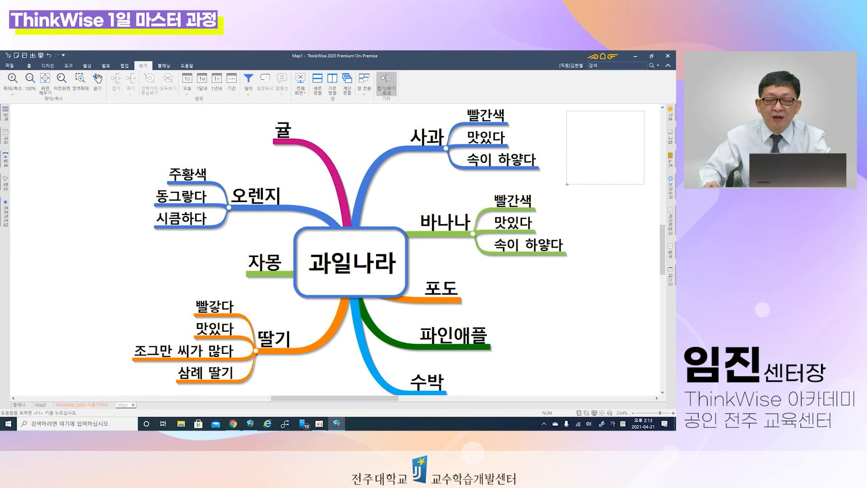
pyautogui.moveTo(568, 184); pyautogui.dragTo(567, 185)
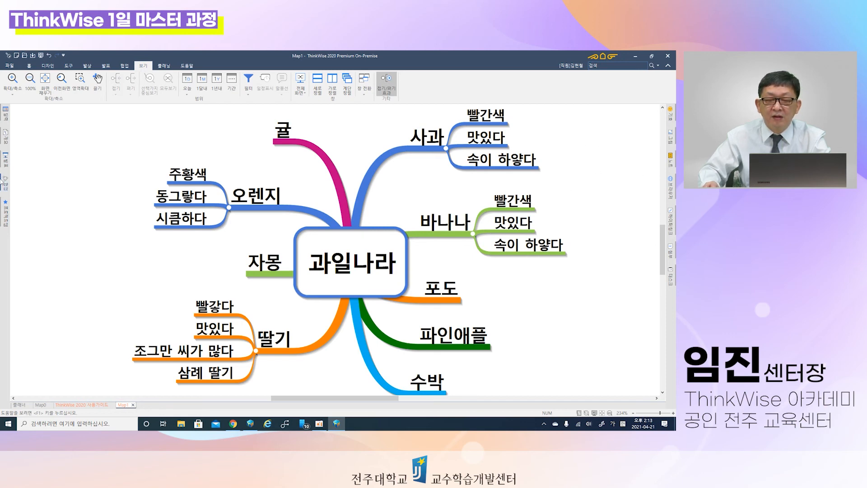
pyautogui.moveTo(21, 115); pyautogui.dragTo(112, 220)
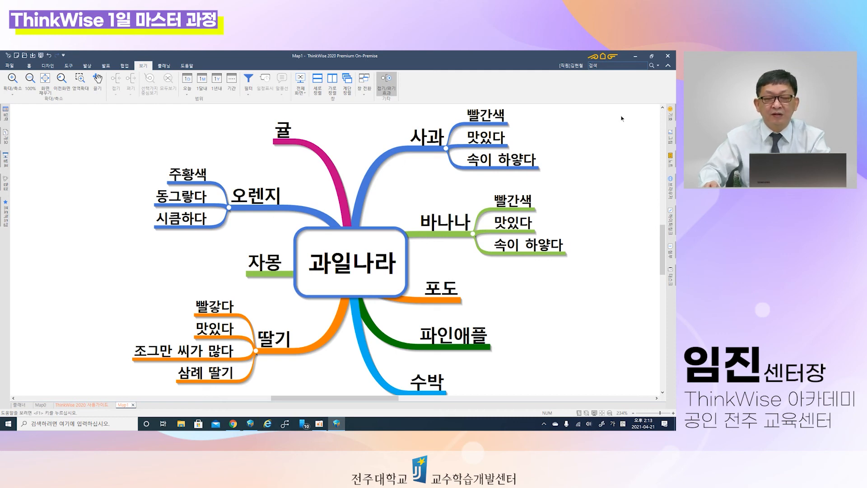
# Step: Select the central topic 과일나라 and the topics and subtopics of 사과 and 바나나 one at a time, and clear the selection
pyautogui.click(358, 249)
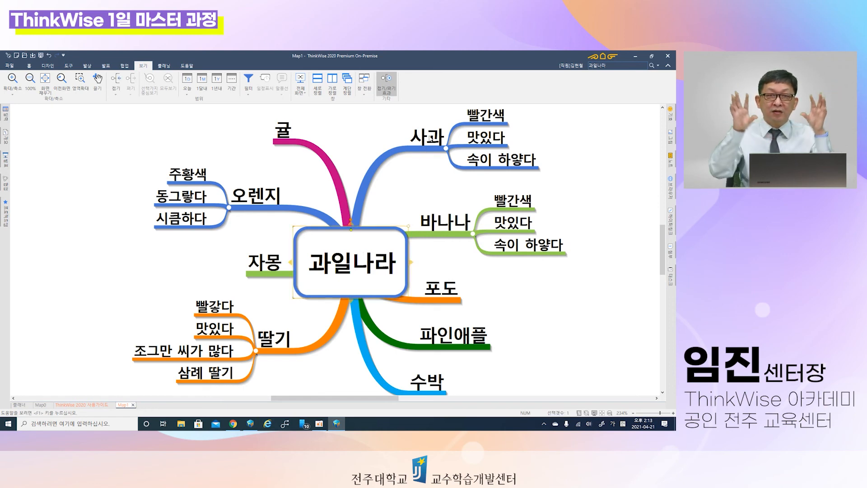
pyautogui.click(485, 119)
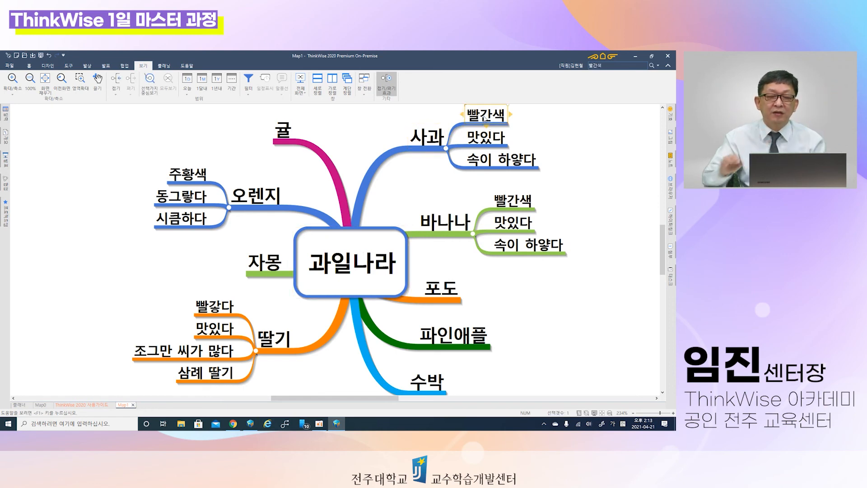
pyautogui.click(493, 140)
pyautogui.click(501, 161)
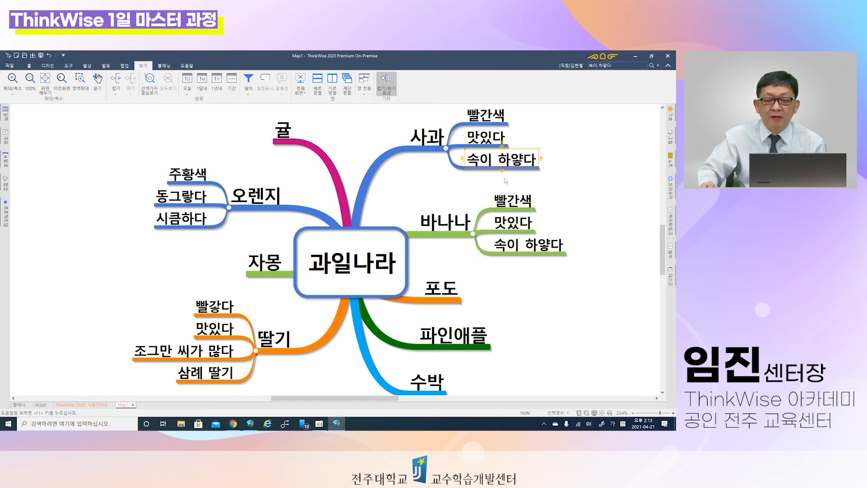
pyautogui.click(511, 206)
pyautogui.click(514, 228)
pyautogui.click(531, 248)
pyautogui.click(458, 226)
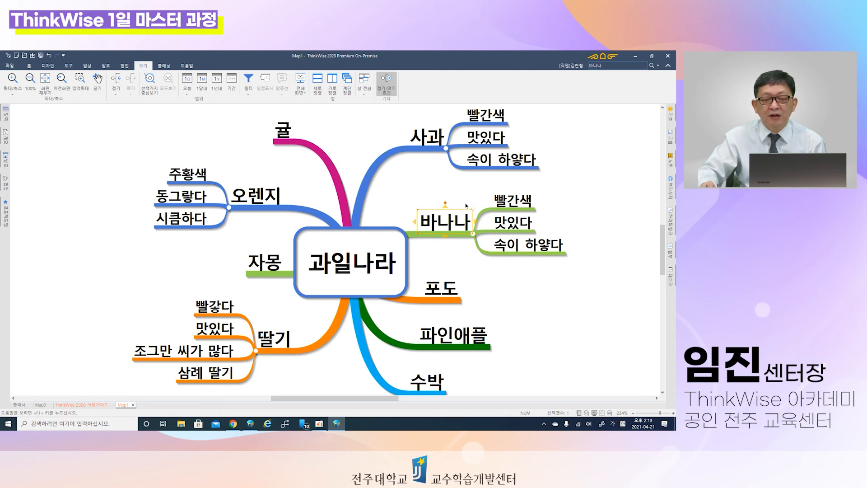
pyautogui.click(446, 183)
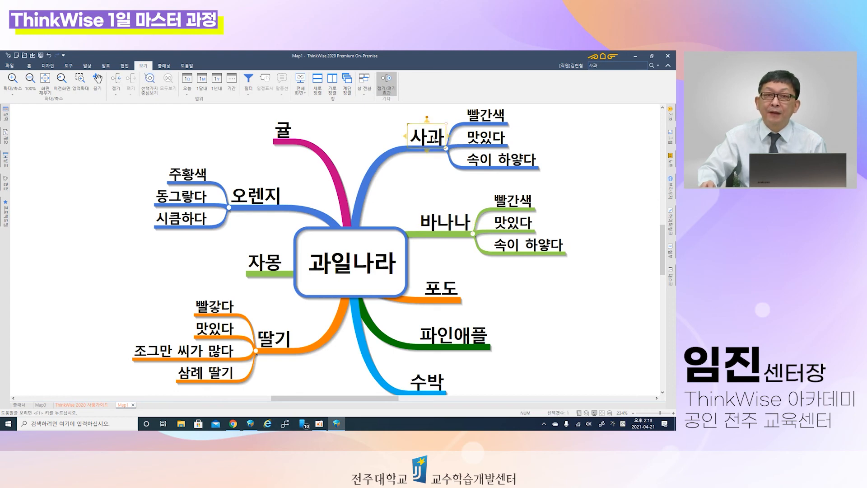
pyautogui.click(497, 118)
pyautogui.click(497, 138)
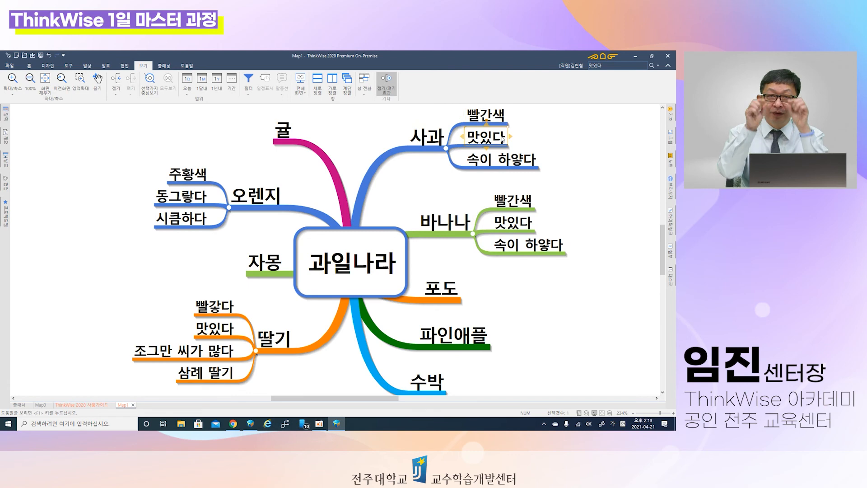
pyautogui.click(523, 199)
pyautogui.click(525, 244)
pyautogui.click(520, 227)
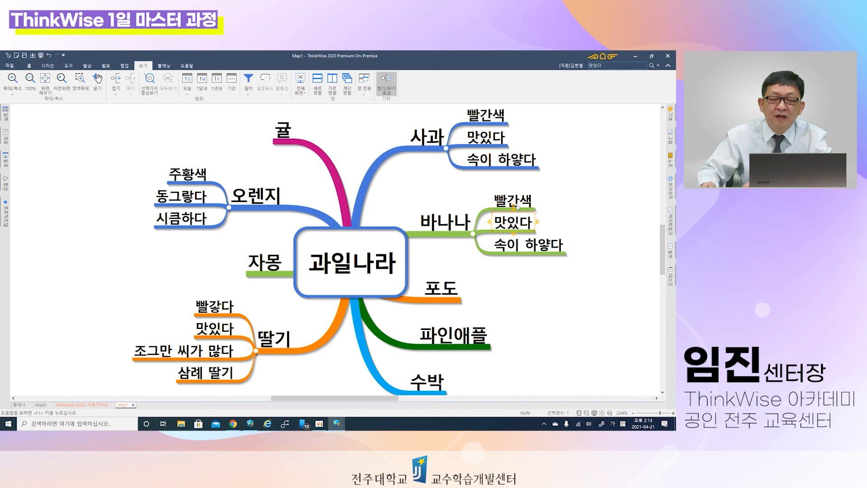
pyautogui.click(519, 203)
pyautogui.click(519, 166)
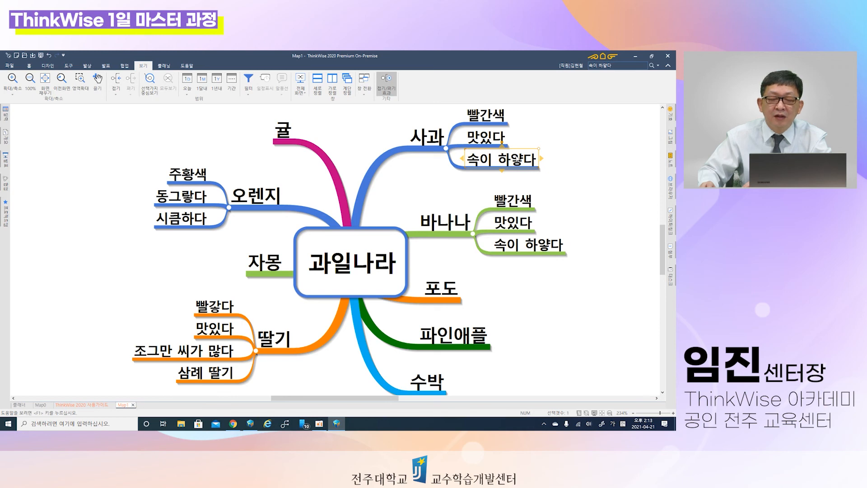
pyautogui.click(625, 121)
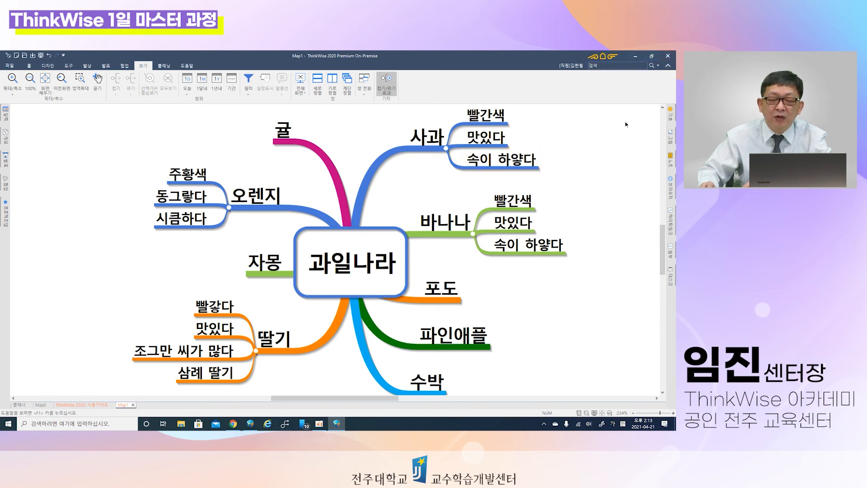
# Step: Select the three 사과 subtopics together with one selection rectangle, and clear the selection
pyautogui.moveTo(618, 109); pyautogui.dragTo(471, 164)
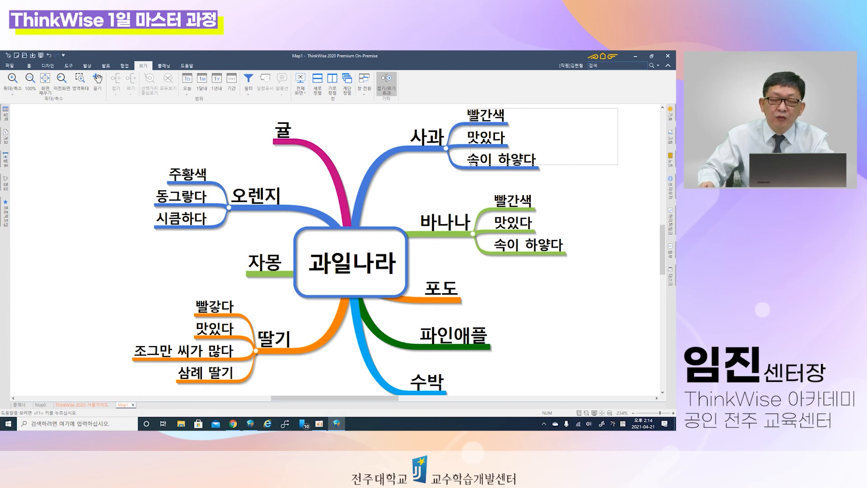
pyautogui.moveTo(618, 165); pyautogui.dragTo(618, 164)
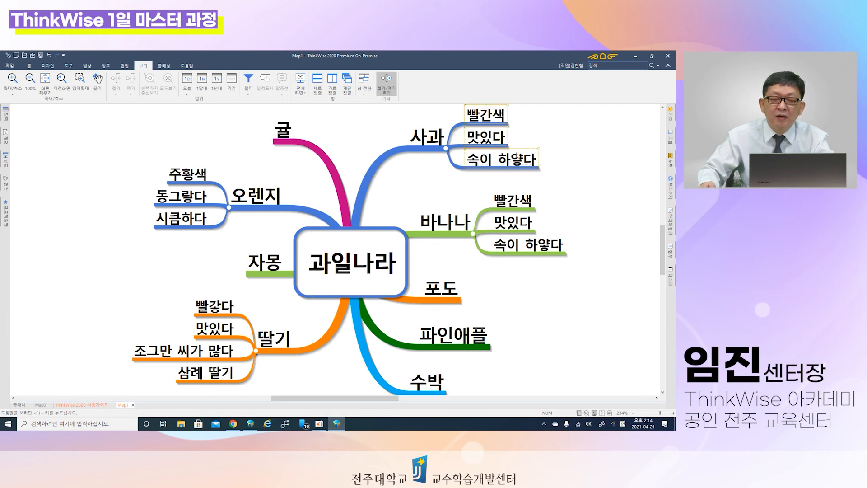
pyautogui.click(609, 170)
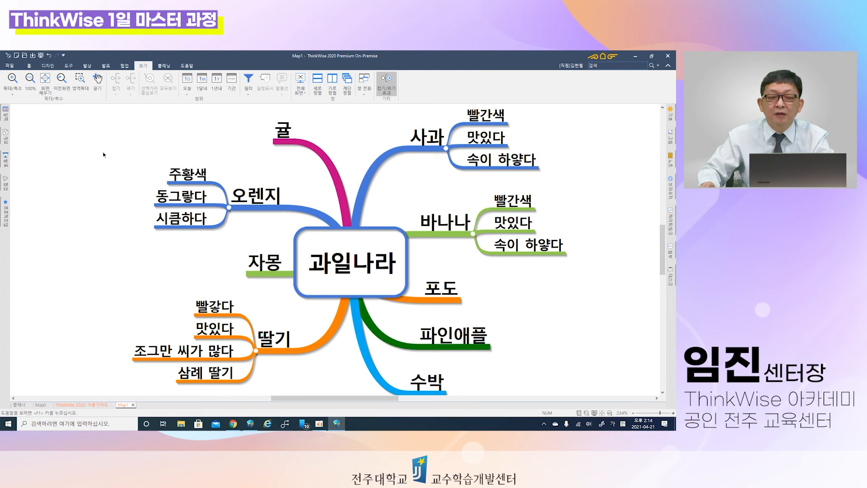
# Step: Select the 오렌지 subtopics 주황색 and 동그랗다 together with a selection rectangle
pyautogui.moveTo(104, 154); pyautogui.dragTo(217, 217)
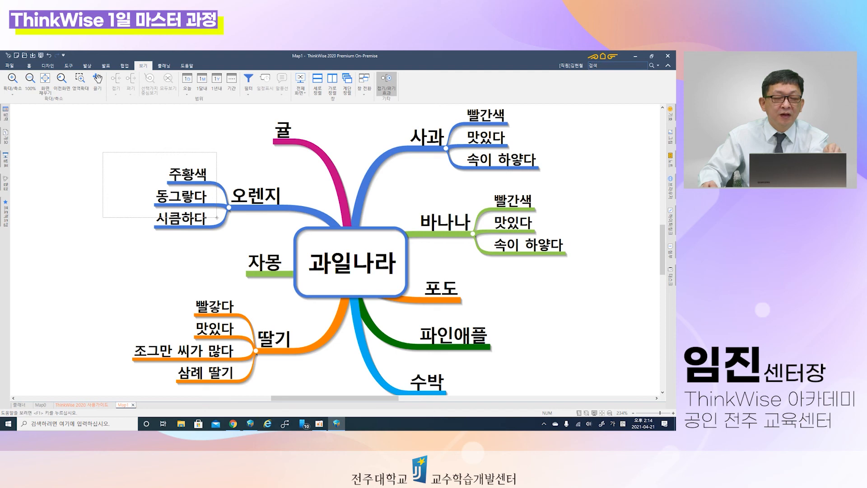
pyautogui.moveTo(217, 217); pyautogui.dragTo(218, 217)
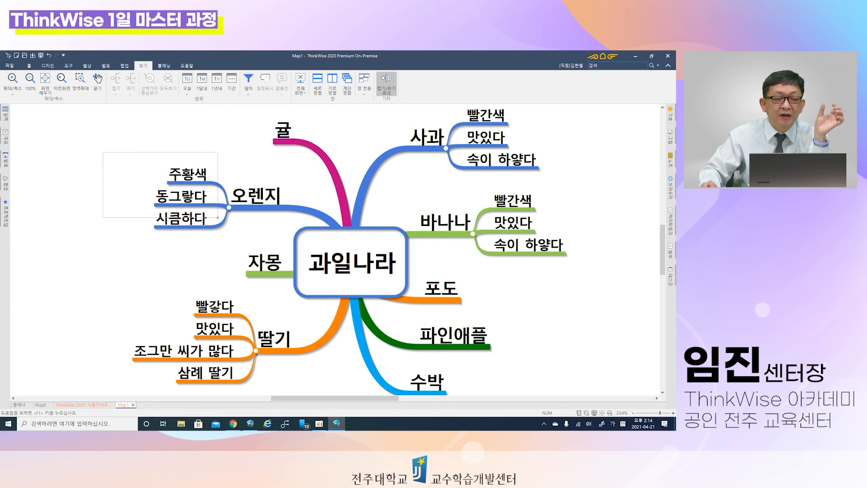
pyautogui.moveTo(218, 217); pyautogui.dragTo(219, 218)
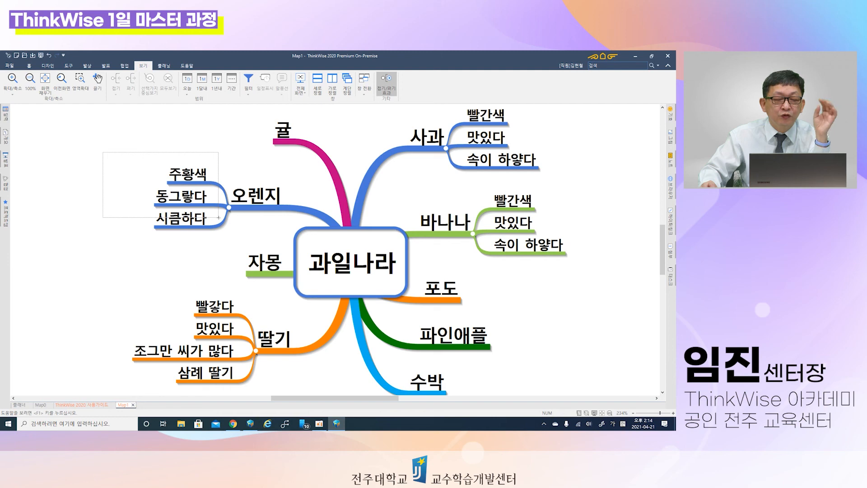
pyautogui.moveTo(219, 218); pyautogui.dragTo(218, 217)
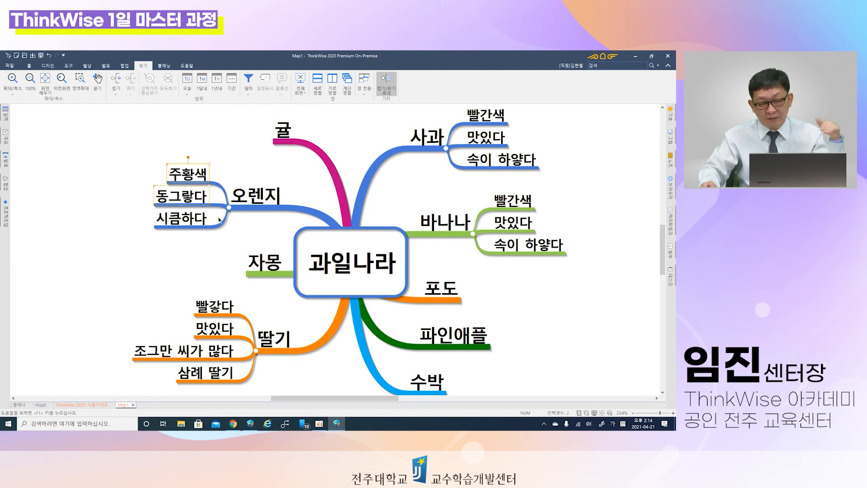
# Step: Draw a selection rectangle over the 사과 subtopics, and reselect 주황색 and 동그랗다 with a rectangle only partly covering 시큼하다
pyautogui.moveTo(608, 116); pyautogui.dragTo(487, 163)
pyautogui.moveTo(97, 162); pyautogui.dragTo(219, 211)
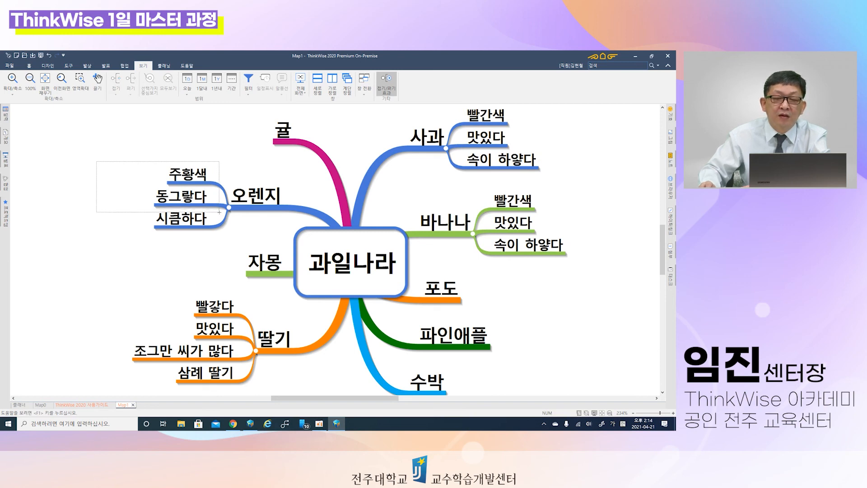
pyautogui.moveTo(219, 211); pyautogui.dragTo(220, 211)
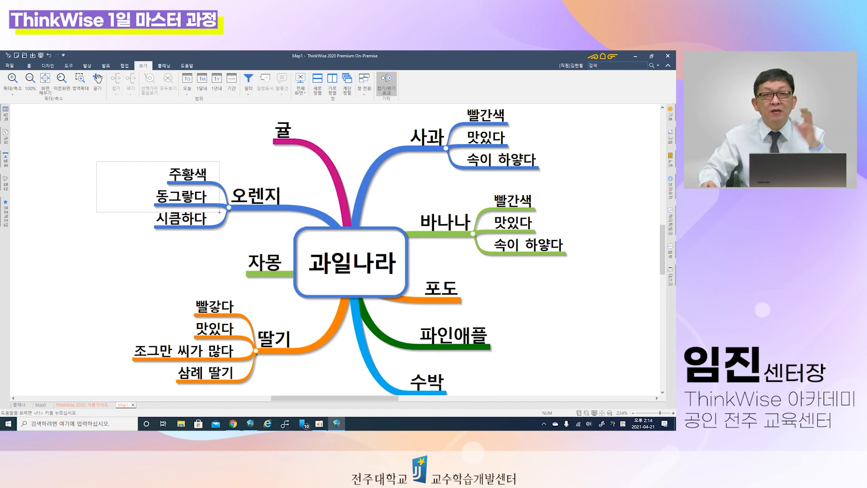
pyautogui.moveTo(219, 211); pyautogui.dragTo(221, 215)
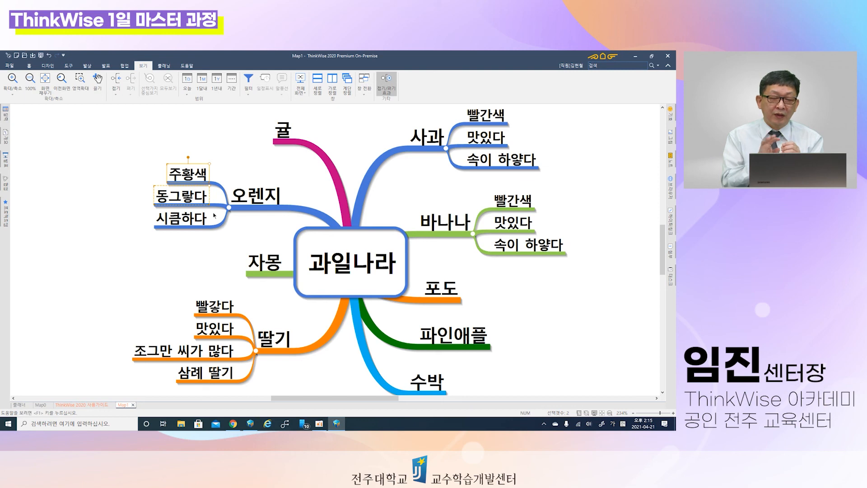
# Step: Copy the three 사과 subtopics 빨간색, 맛있다 and 속이 하얗다 to the 포도 topic, and clear the selection
pyautogui.moveTo(555, 111); pyautogui.dragTo(478, 168)
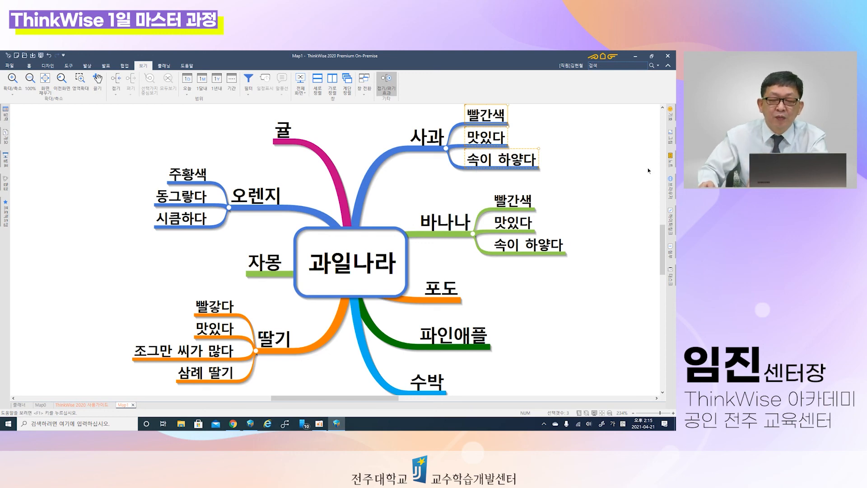
pyautogui.click(450, 291)
pyautogui.hotkey('ctrl', 'v')
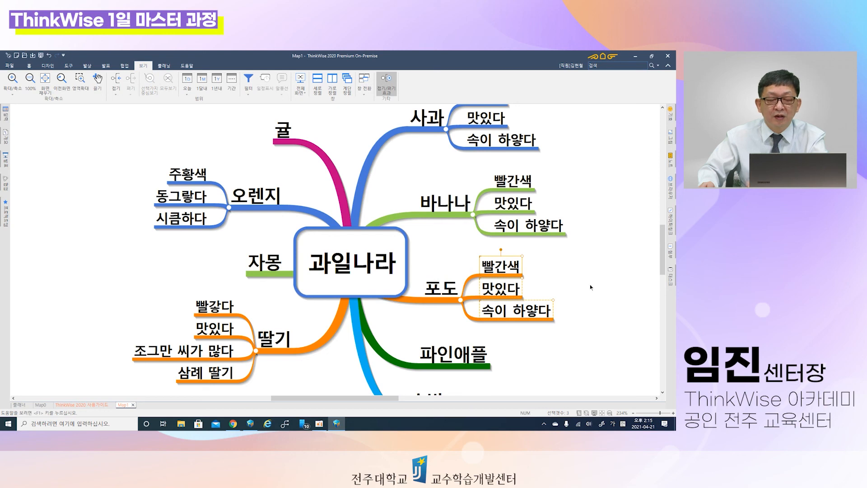
pyautogui.doubleClick(590, 285)
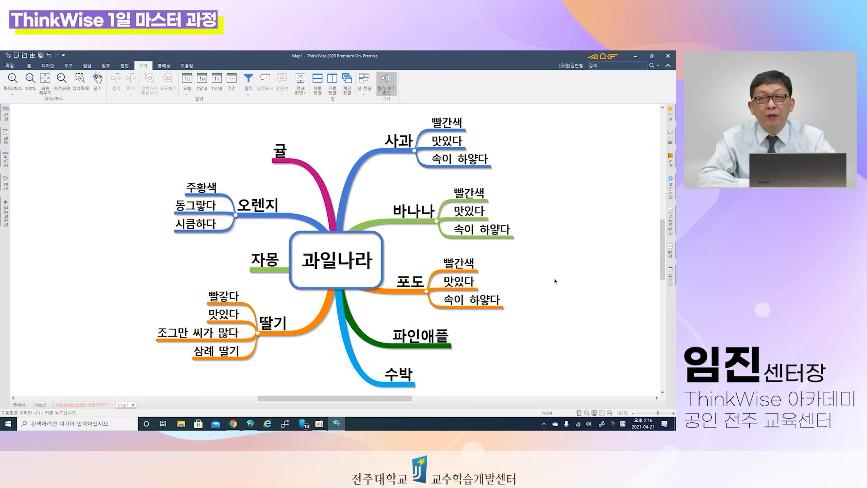
# Step: Select the three 포도 subtopics together with a selection rectangle and move them under the 파인애플 topic
pyautogui.moveTo(520, 259); pyautogui.dragTo(441, 318)
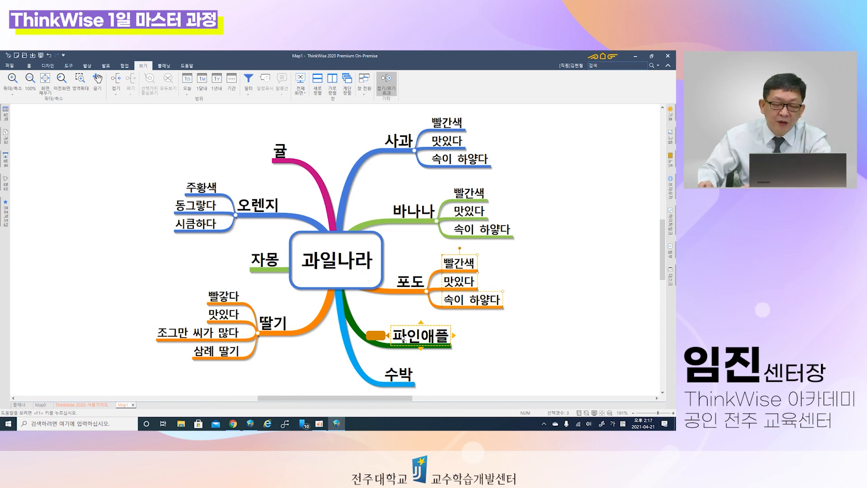
pyautogui.moveTo(403, 338); pyautogui.dragTo(440, 337)
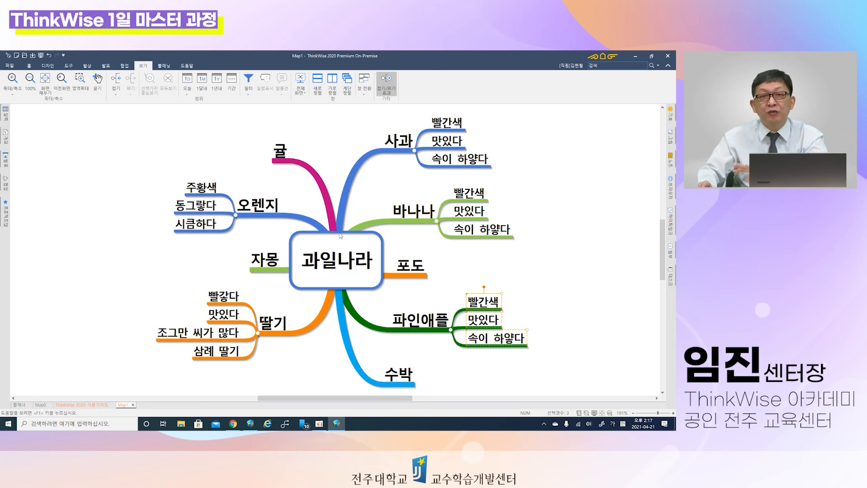
# Step: Widen and heighten the boxes of the three 오렌지 subtopics together, and undo the resizing
pyautogui.moveTo(113, 170); pyautogui.dragTo(232, 247)
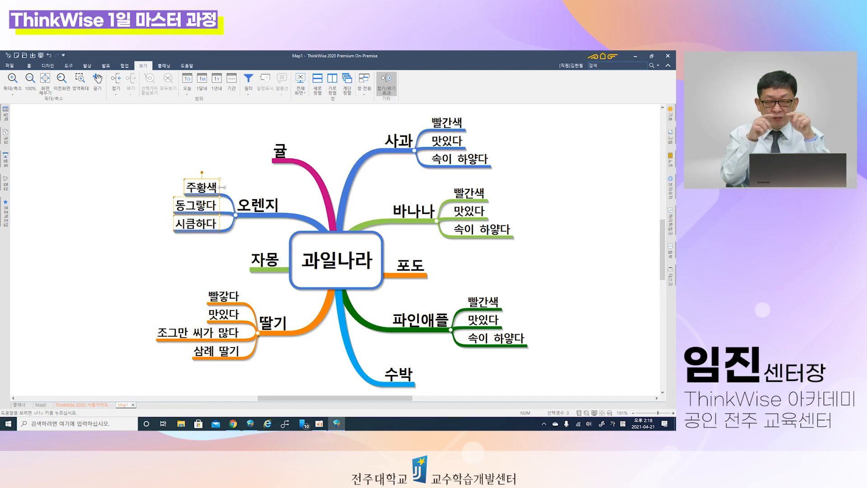
pyautogui.moveTo(223, 186); pyautogui.dragTo(249, 190)
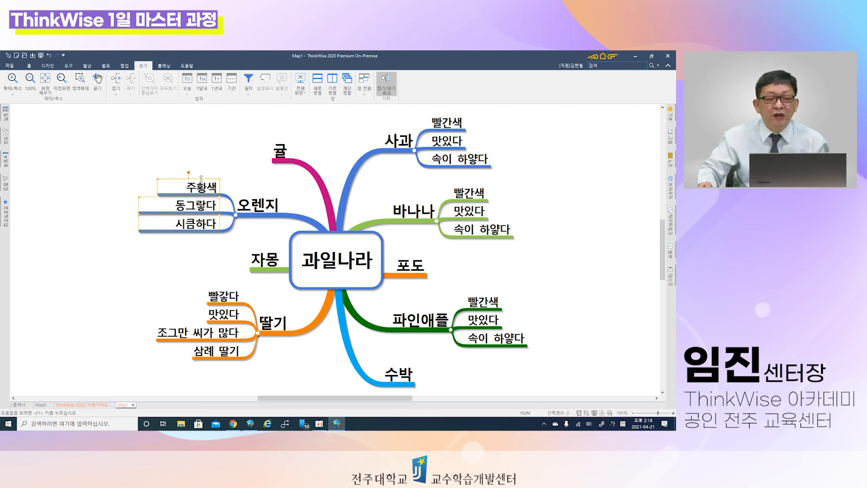
pyautogui.moveTo(202, 179); pyautogui.dragTo(205, 160)
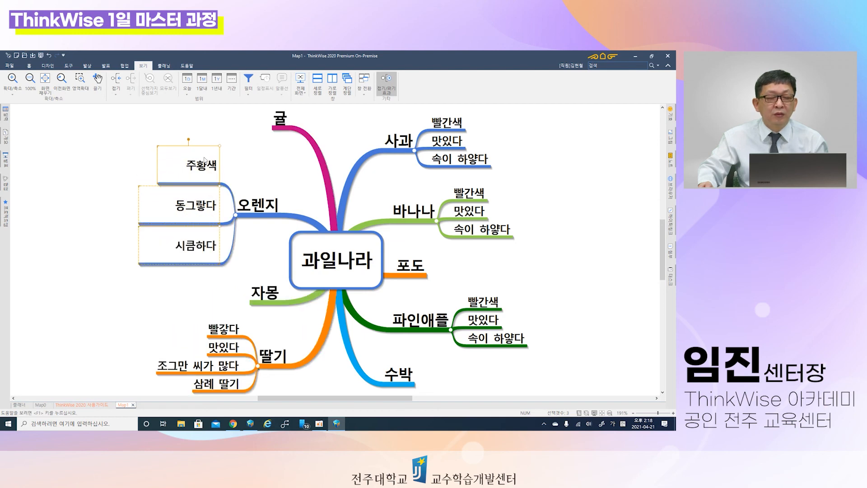
pyautogui.click(244, 176)
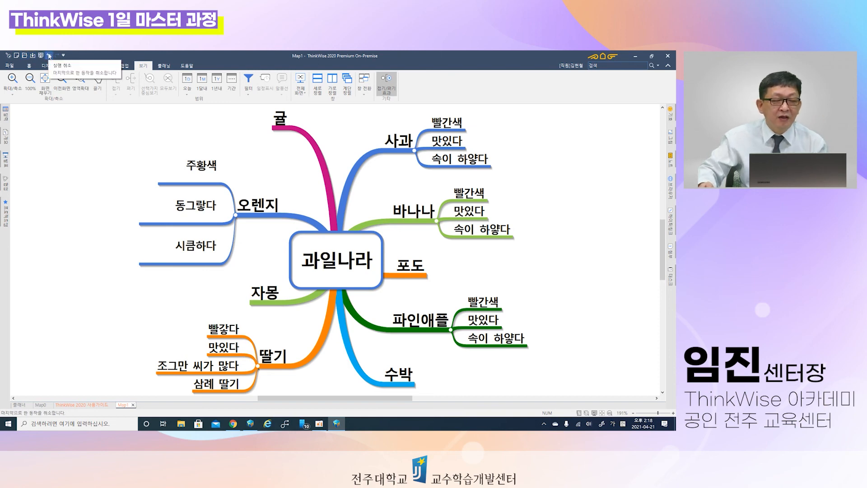
pyautogui.click(49, 55)
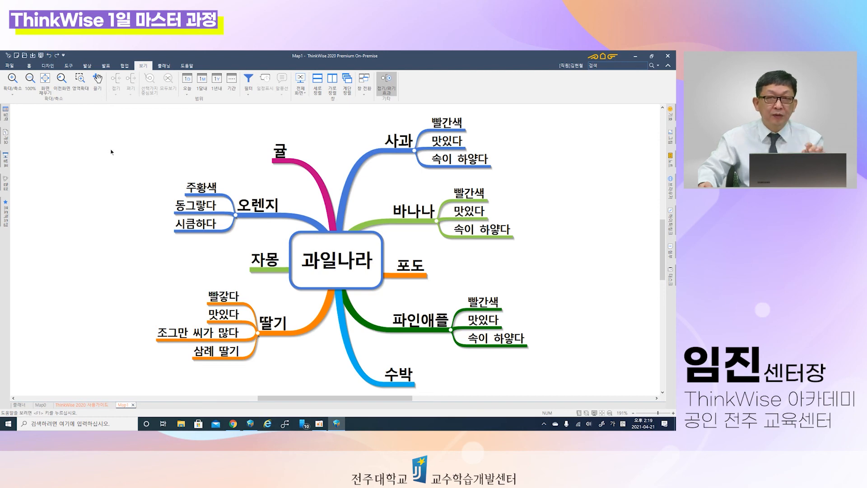
# Step: Select the 오렌지 subtopics 주황색, 동그랗다 and 시큼하다 with a selection rectangle and move them under the 귤 topic
pyautogui.moveTo(148, 156); pyautogui.dragTo(226, 259)
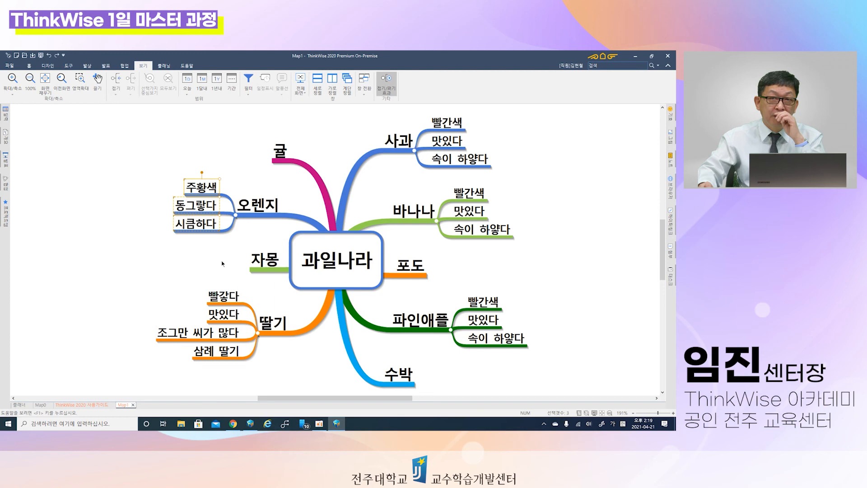
pyautogui.moveTo(210, 206); pyautogui.dragTo(273, 153)
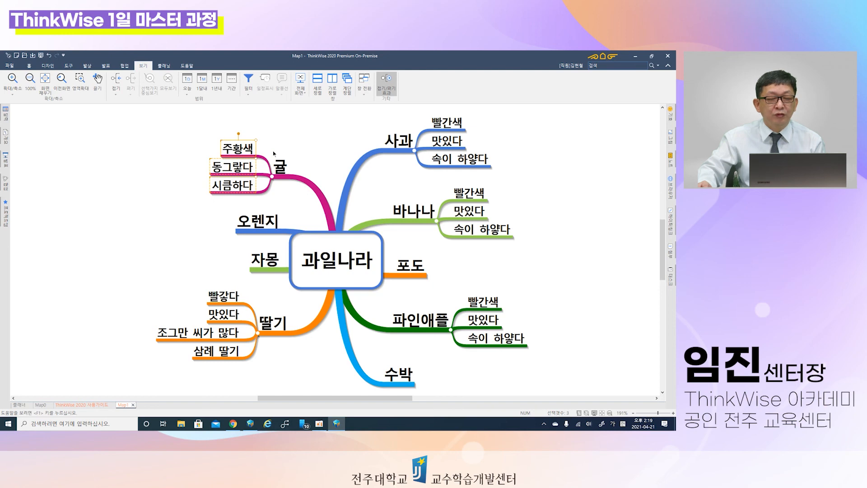